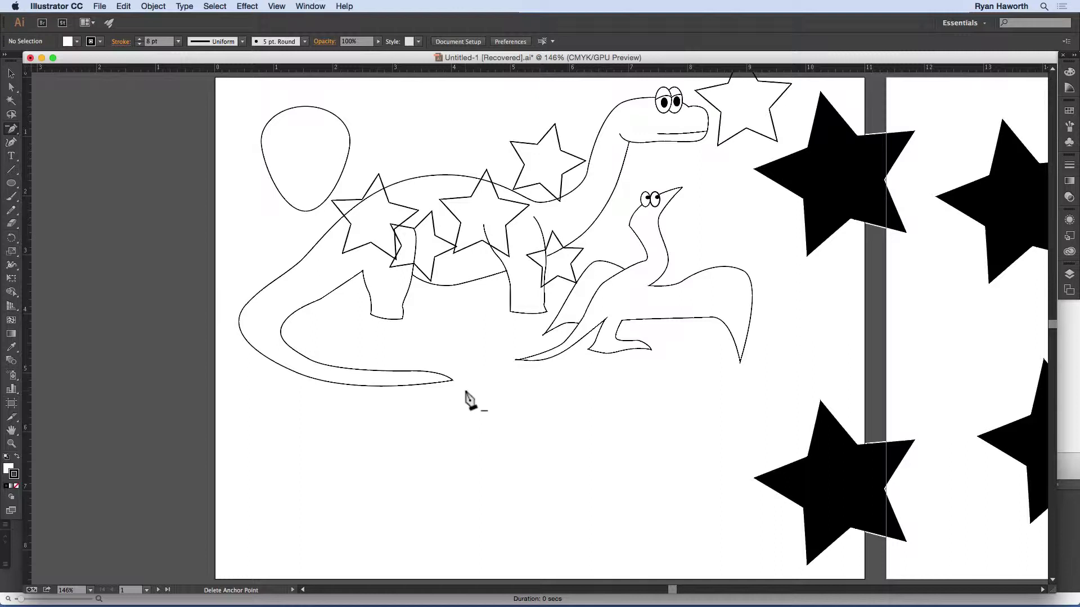
# - Leave the Illustrator dinosaur drawing using the Cmd+Tab app switcher, heading for Camtasia 2
pyautogui.press('super')
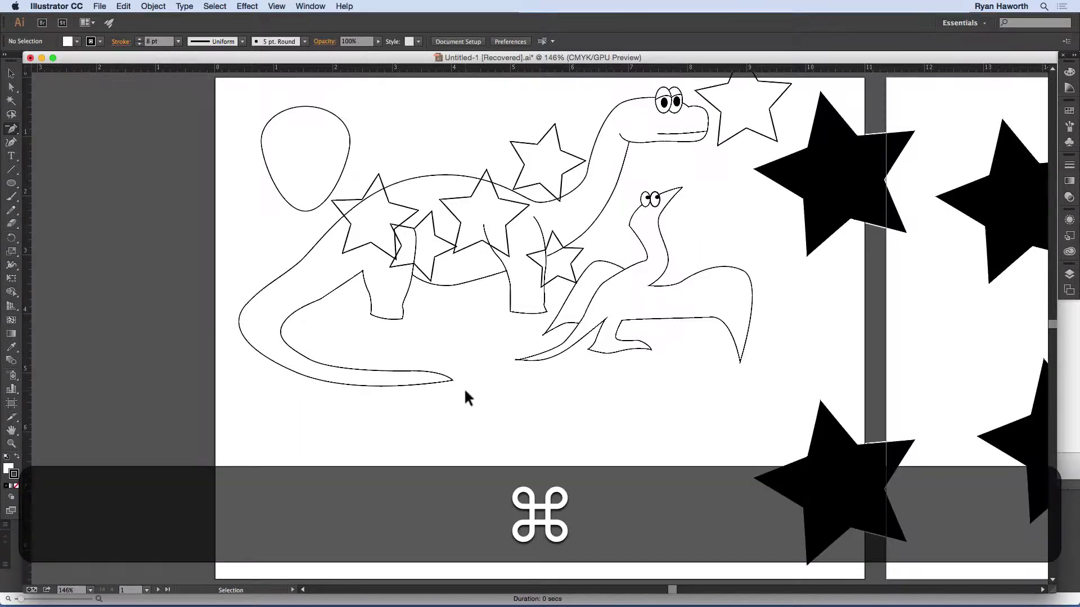
pyautogui.press('super+Tab')
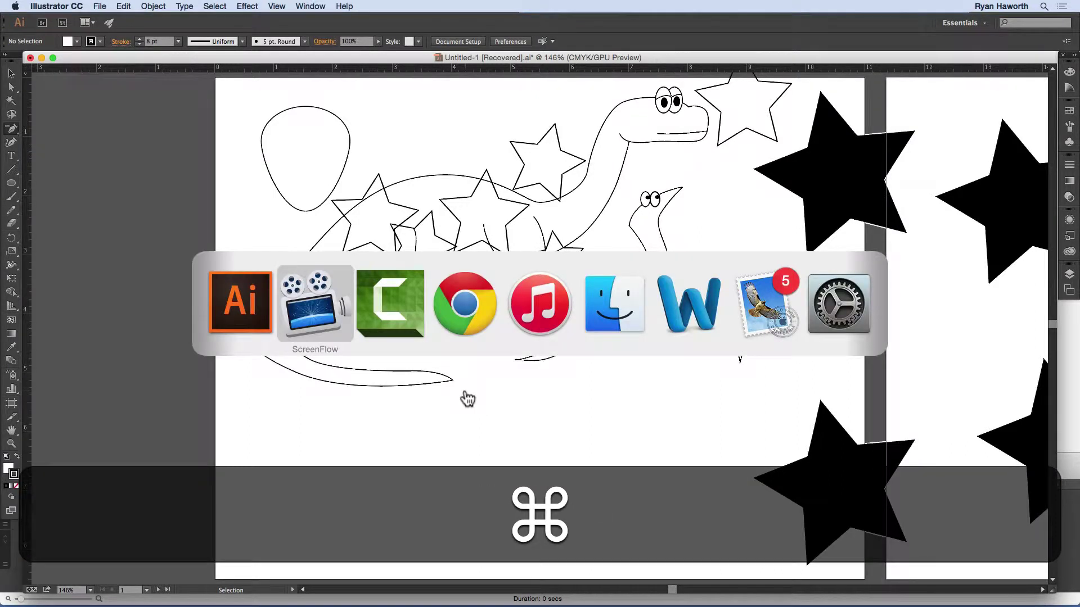
# - Bring Camtasia 2's Lesson 2.2 project forward and scroll its timeline to review the clips
pyautogui.press('super+Tab')
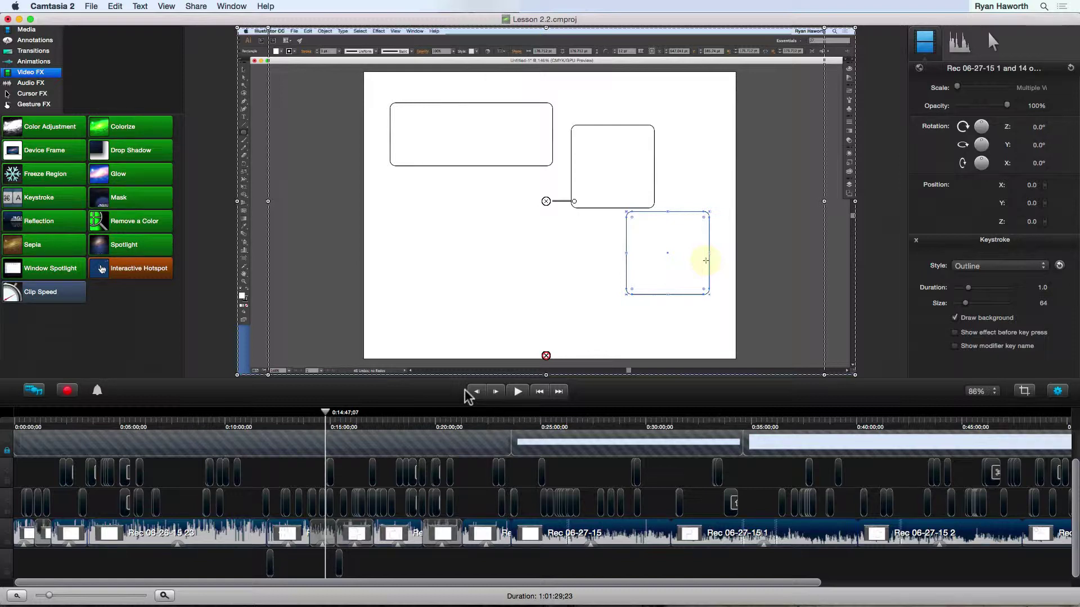
pyautogui.moveTo(371, 584); pyautogui.dragTo(231, 576)
# - Scrub the Camtasia playhead back to the rectangles-and-circle footage at about 0:11:54
pyautogui.click(222, 420)
pyautogui.moveTo(223, 420); pyautogui.dragTo(219, 420)
pyautogui.click(228, 355)
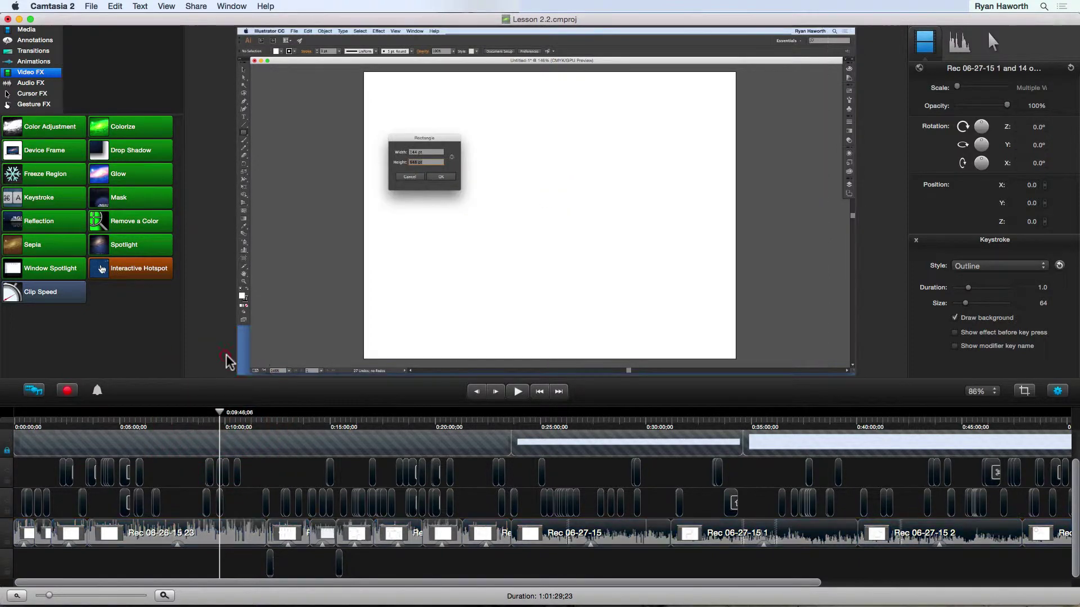
pyautogui.click(216, 420)
pyautogui.moveTo(217, 420)
pyautogui.mouseDown()
pyautogui.moveTo(207, 420)
pyautogui.moveTo(239, 421)
pyautogui.moveTo(96, 419)
pyautogui.moveTo(86, 409)
pyautogui.moveTo(287, 405)
pyautogui.moveTo(279, 400)
pyautogui.moveTo(265, 400)
pyautogui.moveTo(268, 427)
pyautogui.mouseUp()
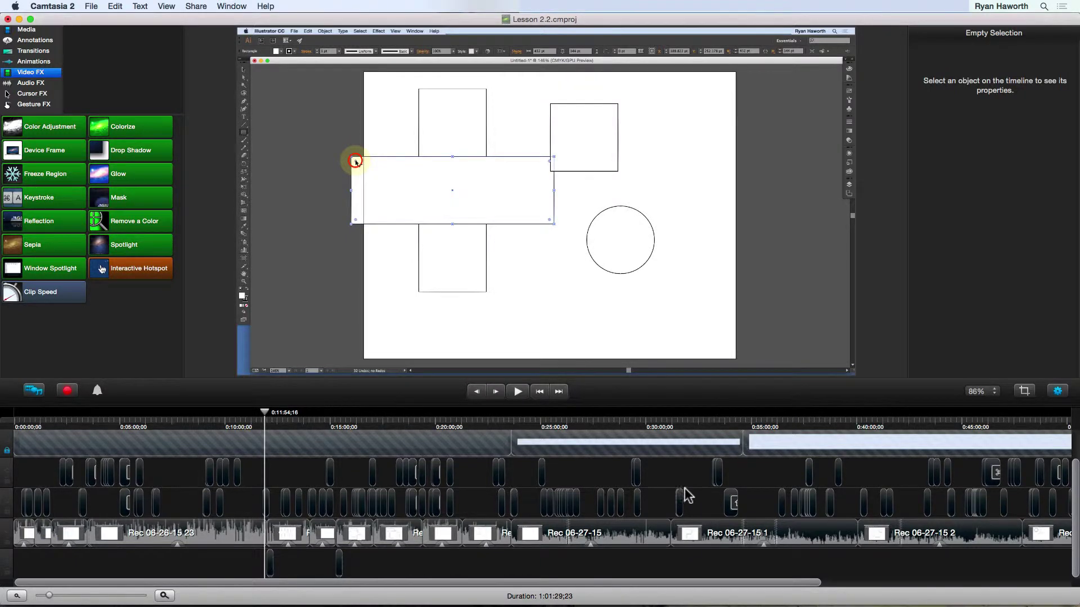
# - Switch to the empty Untitled ScreenFlow document to compare it with Camtasia
pyautogui.press('super+Tab')
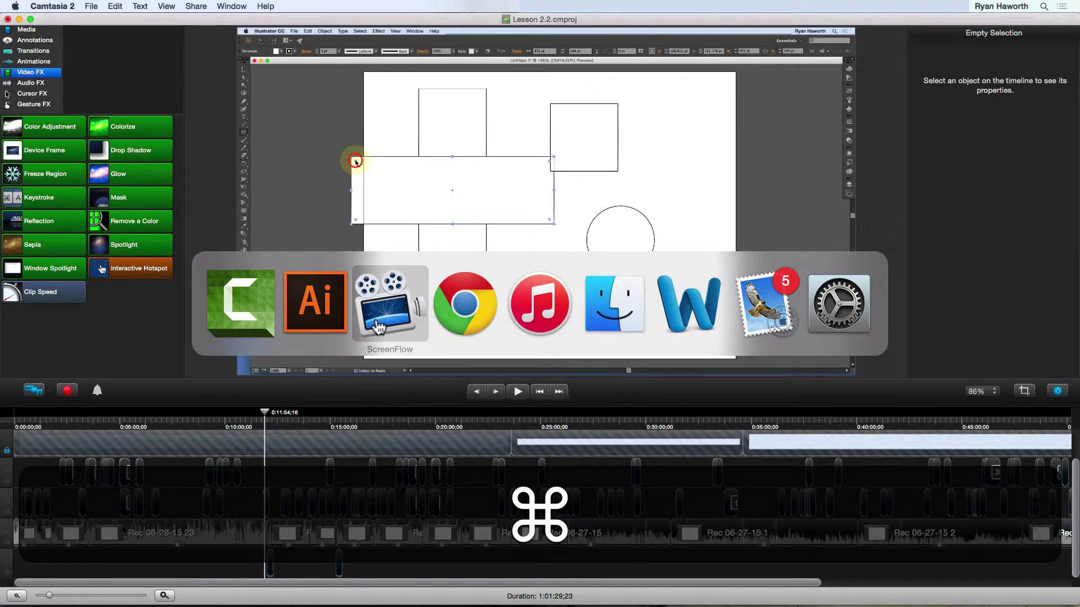
pyautogui.click(376, 319)
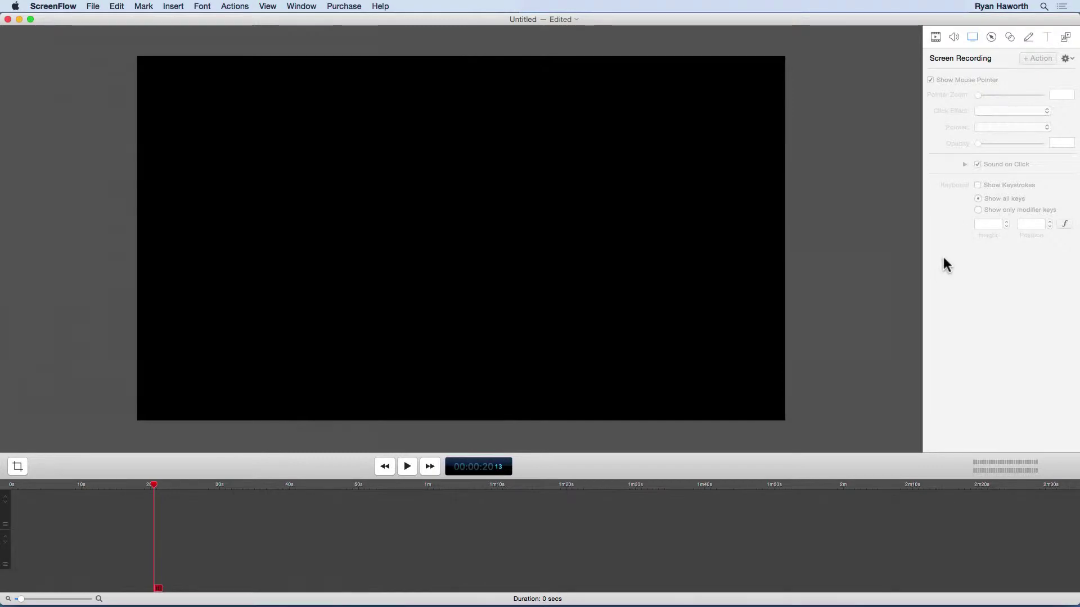
pyautogui.press('super')
# - Return to Camtasia 2's Lesson 2.2 project and cue the playhead back to 0:04:37
pyautogui.press('super+Tab')
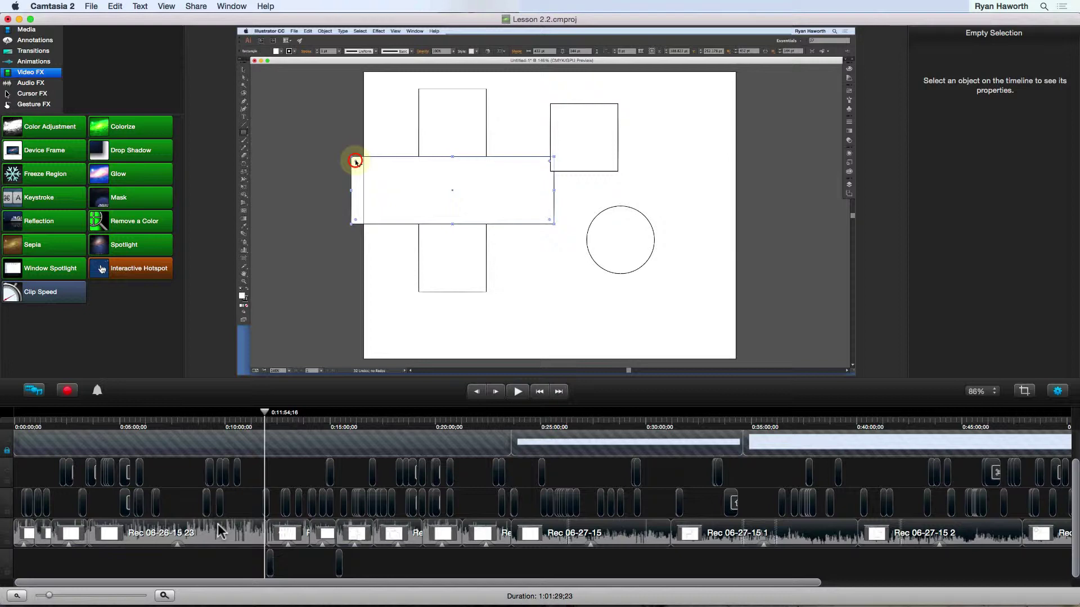
pyautogui.click(255, 421)
# - Rewind Camtasia to the Rectangle dialog footage, then bring the ScreenFlow_V_Camtasia project forward
pyautogui.moveTo(254, 422); pyautogui.dragTo(116, 422)
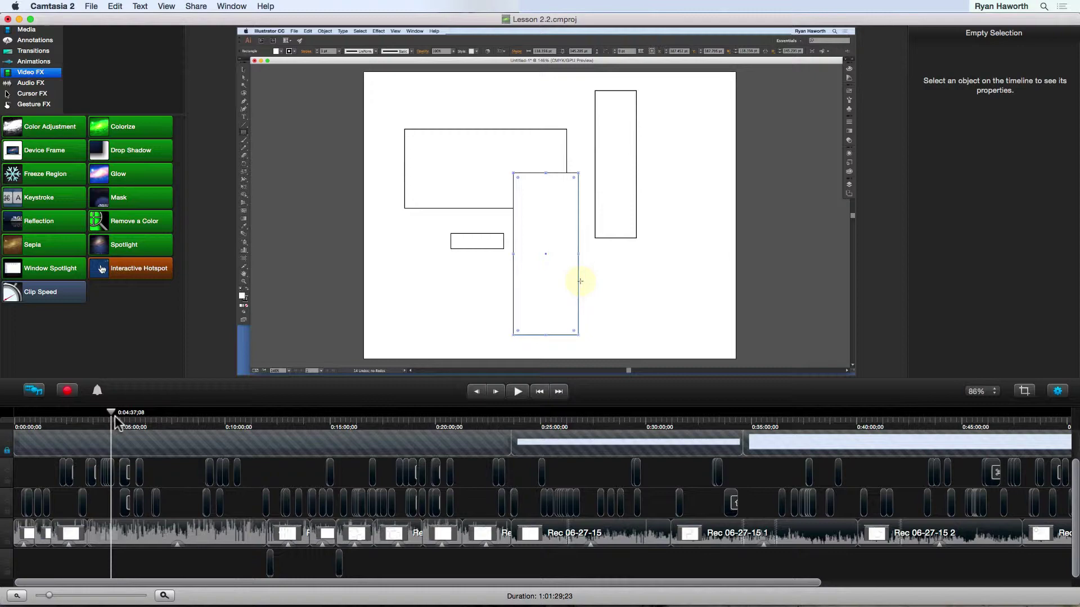
pyautogui.click(496, 597)
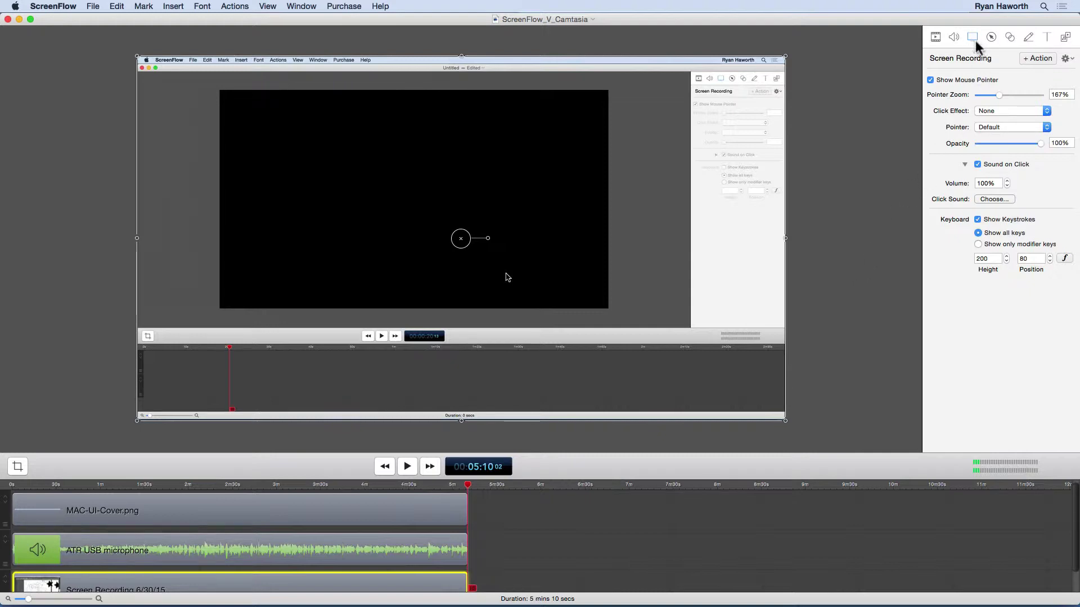
# - Change the screen recording's Pointer Zoom from about 166% to 175%
pyautogui.click(998, 96)
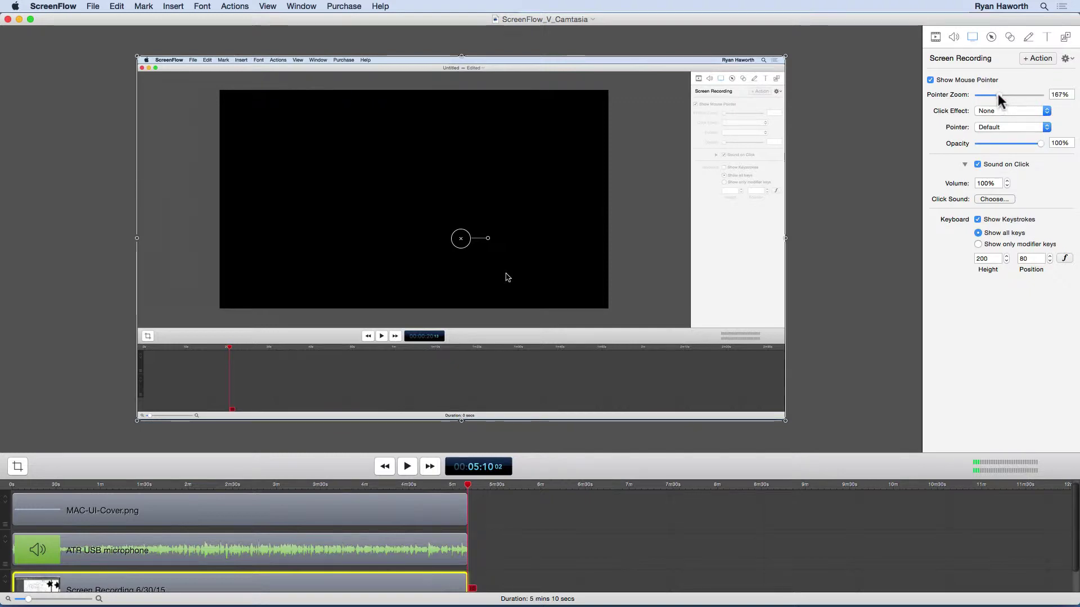
pyautogui.doubleClick(1048, 93)
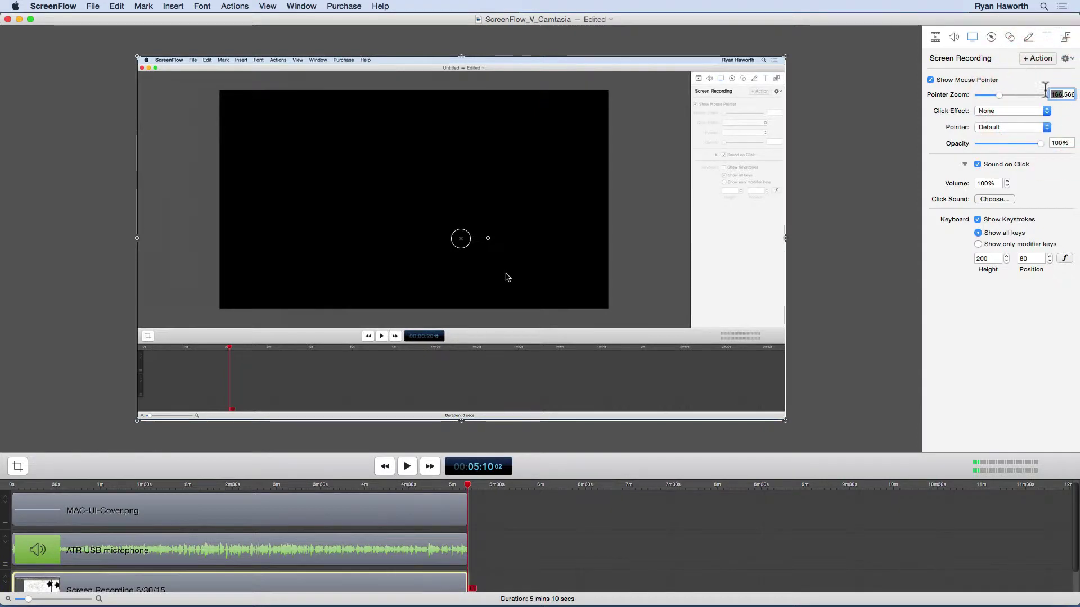
pyautogui.click(1057, 94)
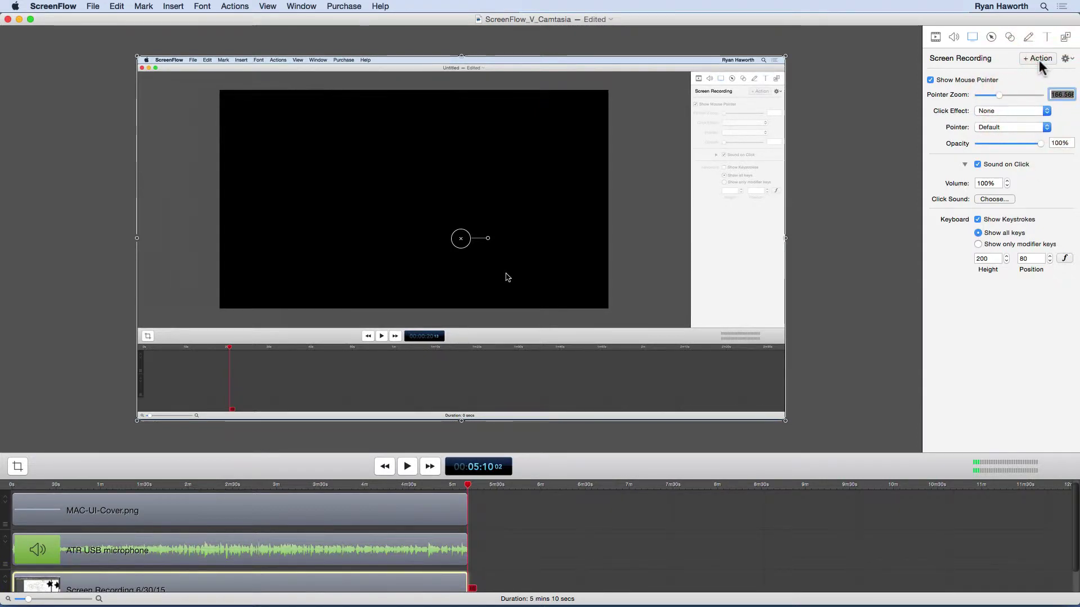
pyautogui.write('175')
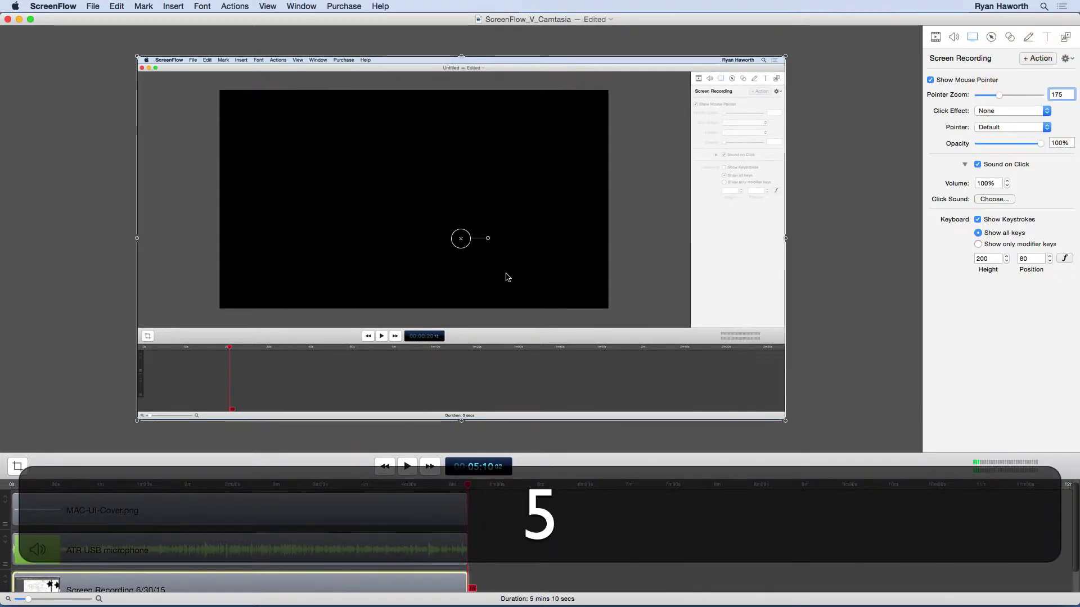
pyautogui.press('Return')
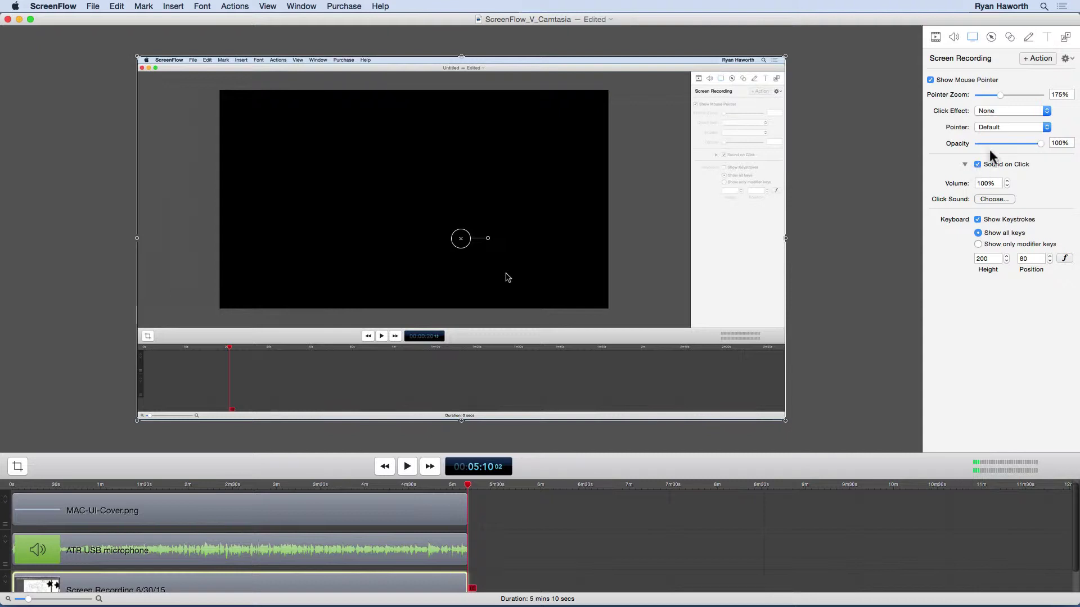
# - Choose Radar as the click effect and uncheck Sound on Click without choosing a custom sound
pyautogui.click(1021, 111)
pyautogui.click(1011, 119)
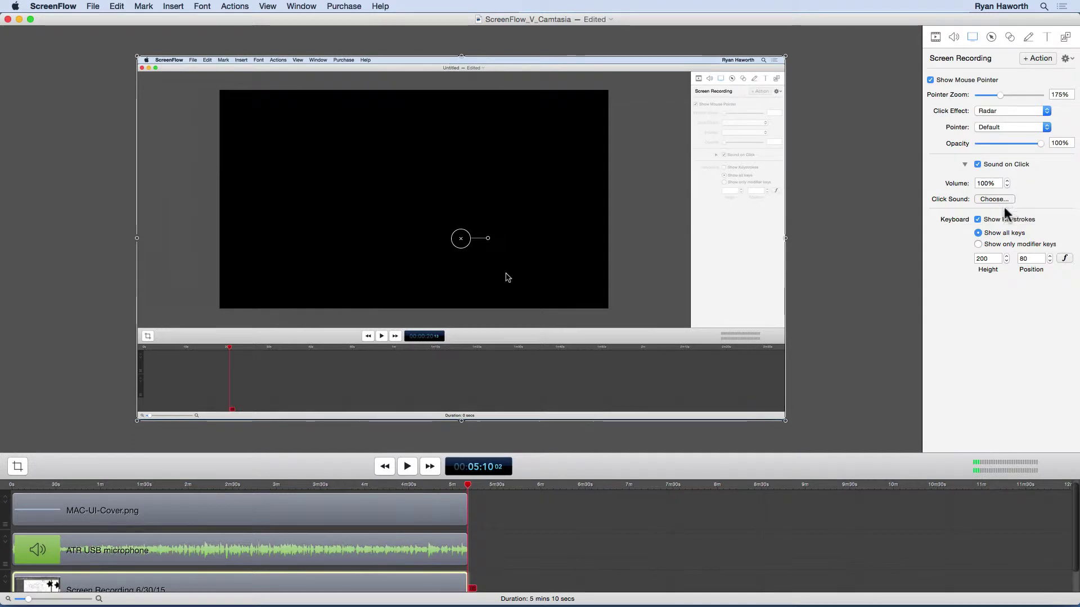
pyautogui.click(992, 199)
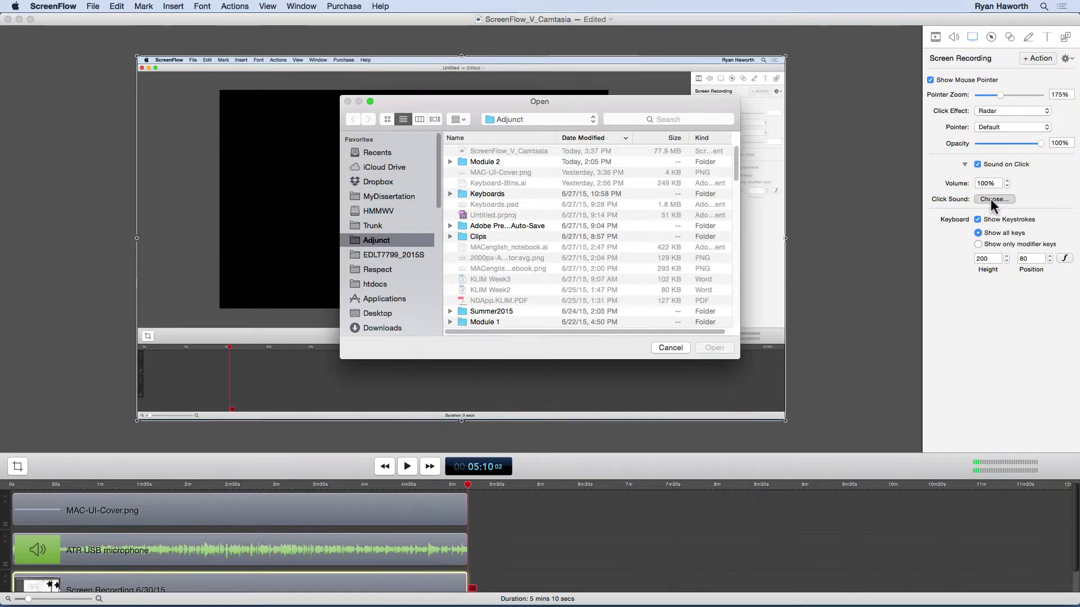
pyautogui.click(671, 348)
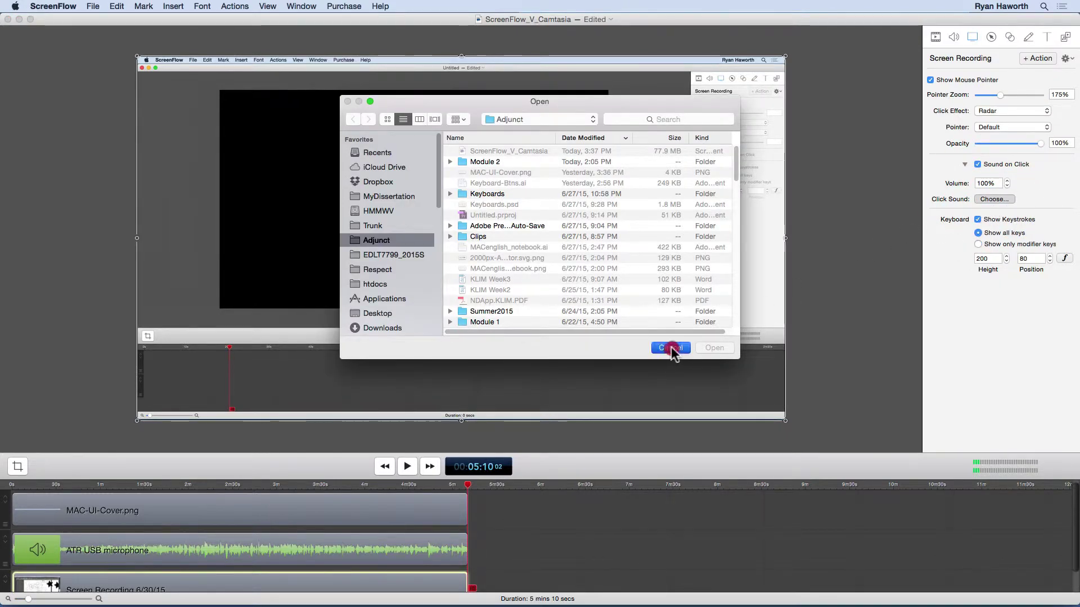
pyautogui.click(978, 165)
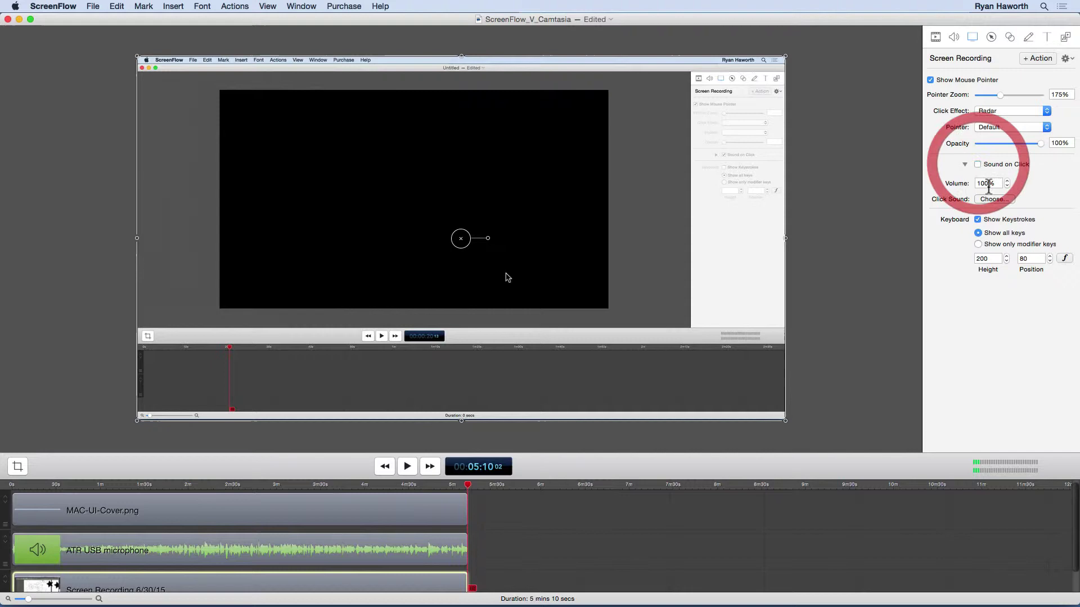
# - Toggle Show Keystrokes off and back on, then switch to the Illustrator drawing
pyautogui.click(978, 220)
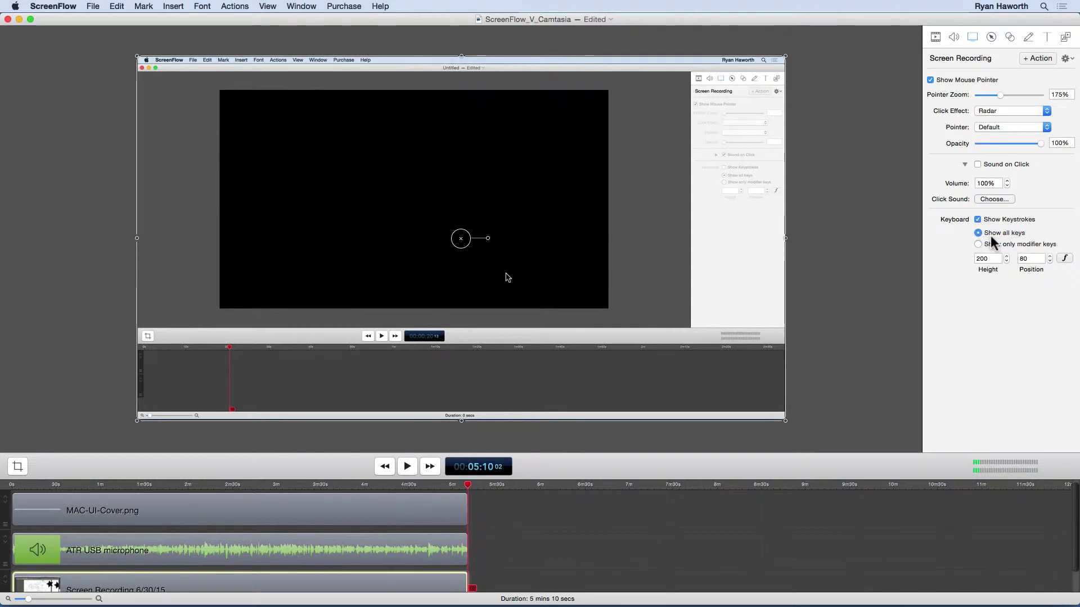
pyautogui.click(978, 220)
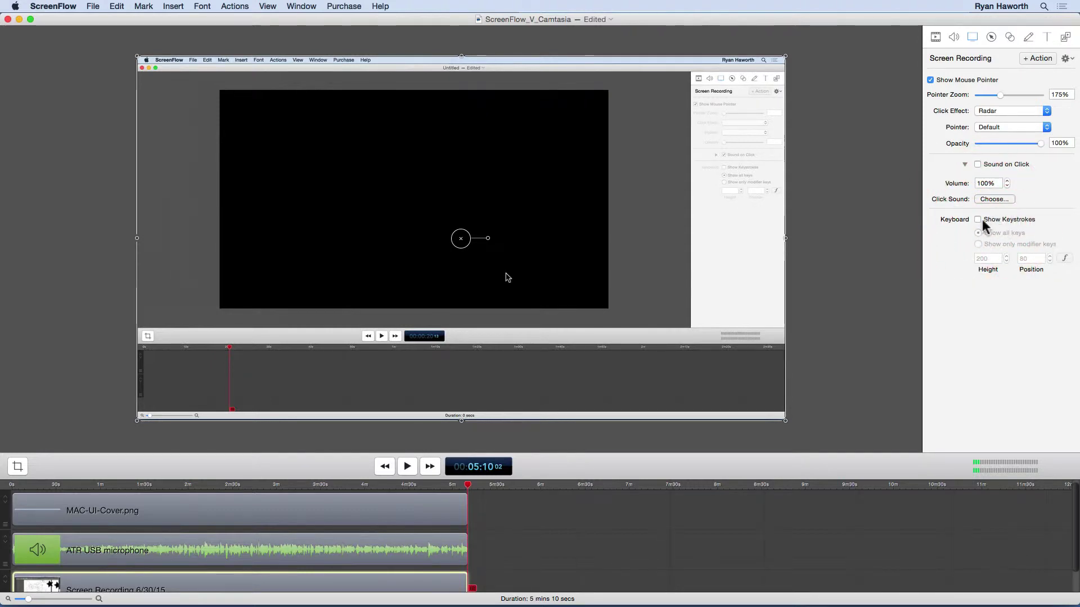
pyautogui.click(978, 220)
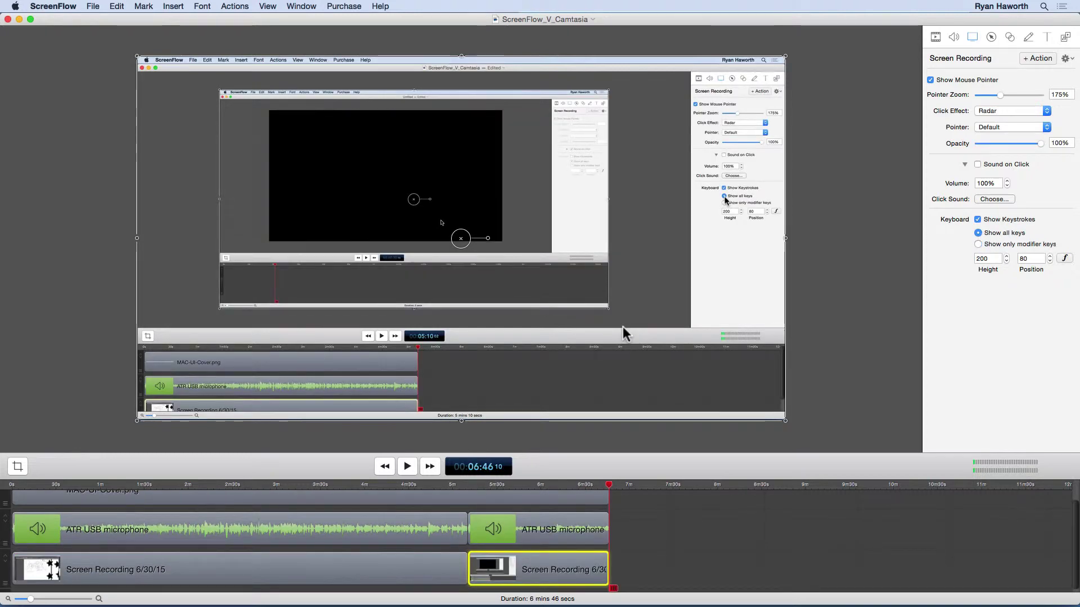
pyautogui.press('super+Tab')
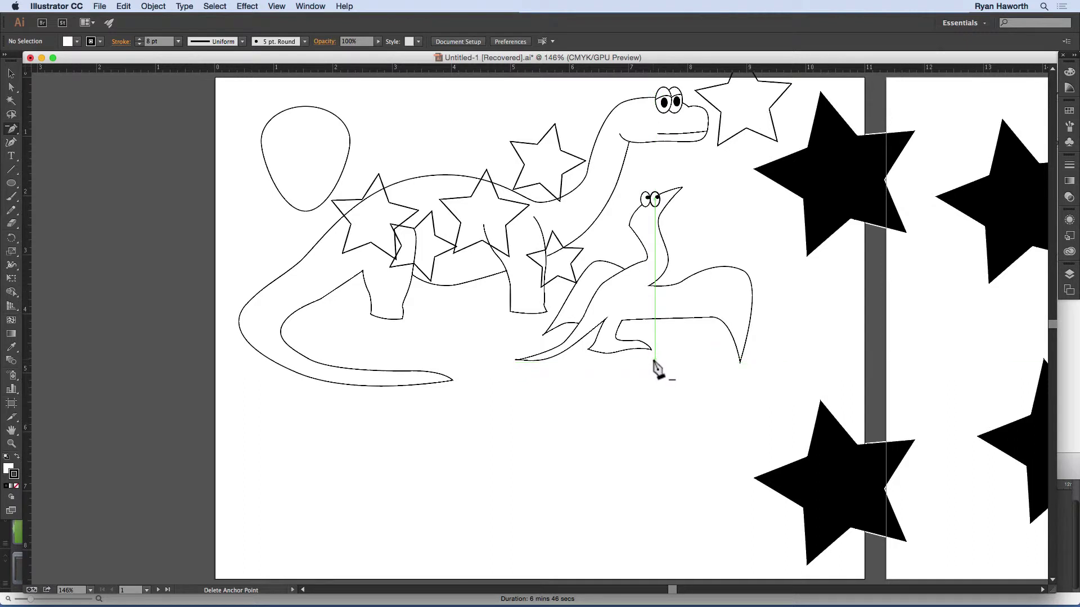
# - Pan the Illustrator canvas to bring the black-star artboard into view
pyautogui.press('space')
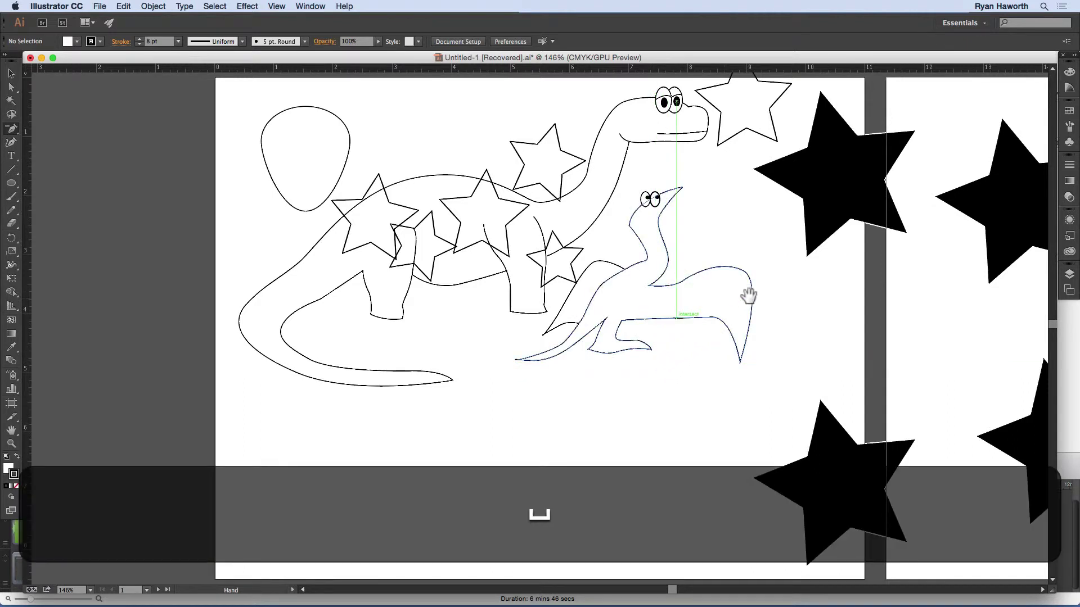
pyautogui.press('space')
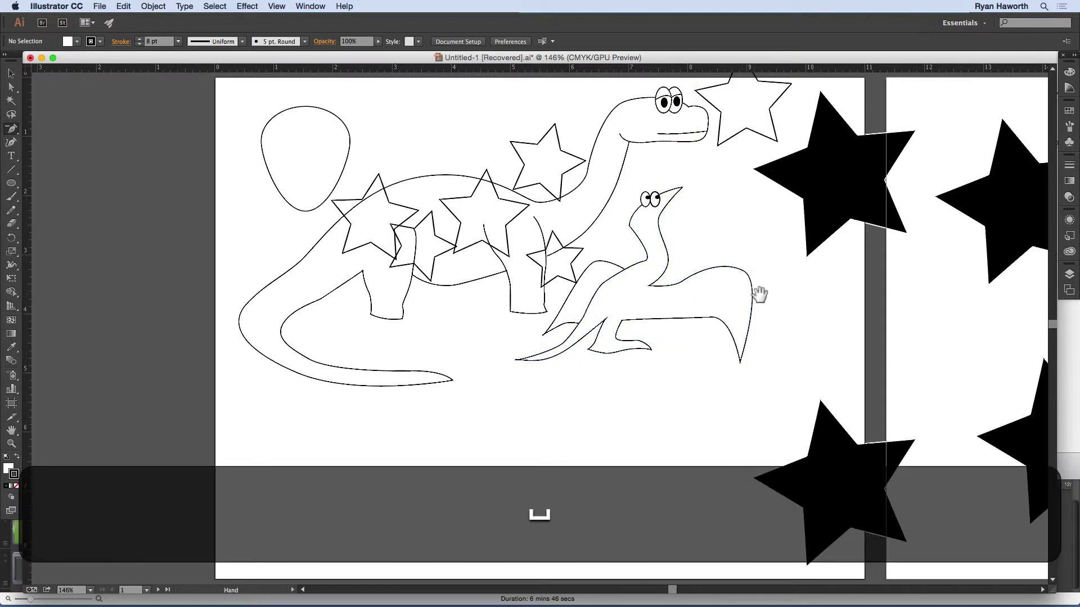
pyautogui.moveTo(762, 298); pyautogui.dragTo(397, 402)
pyautogui.moveTo(827, 372); pyautogui.dragTo(523, 258)
pyautogui.moveTo(762, 305); pyautogui.dragTo(716, 315)
pyautogui.click(709, 313)
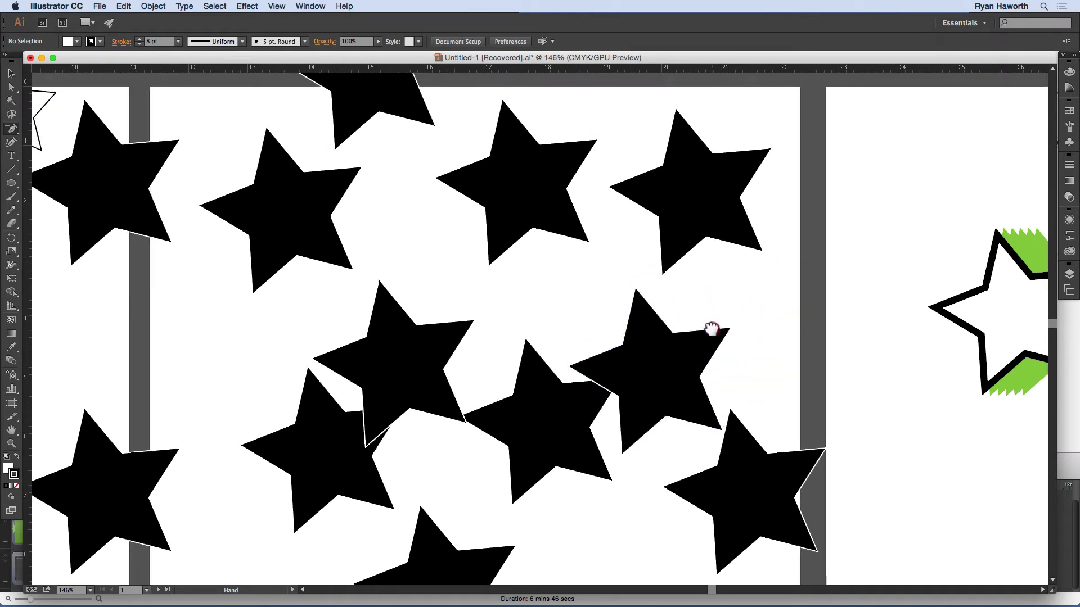
pyautogui.click(712, 323)
pyautogui.moveTo(682, 349); pyautogui.dragTo(693, 324)
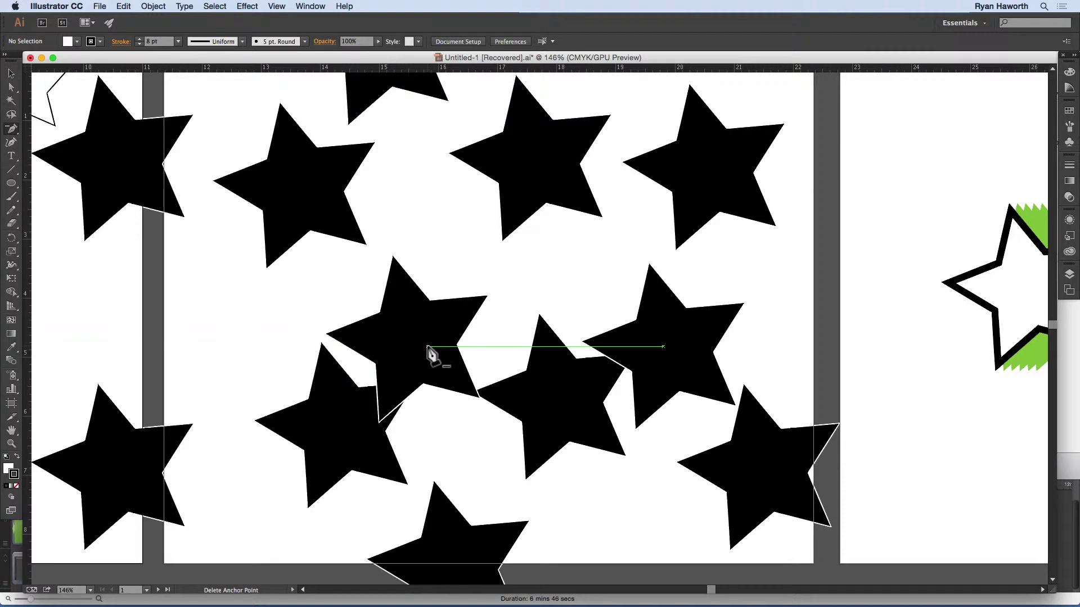
# - Cmd-select the middle star and drag it higher up the artboard
pyautogui.press('super')
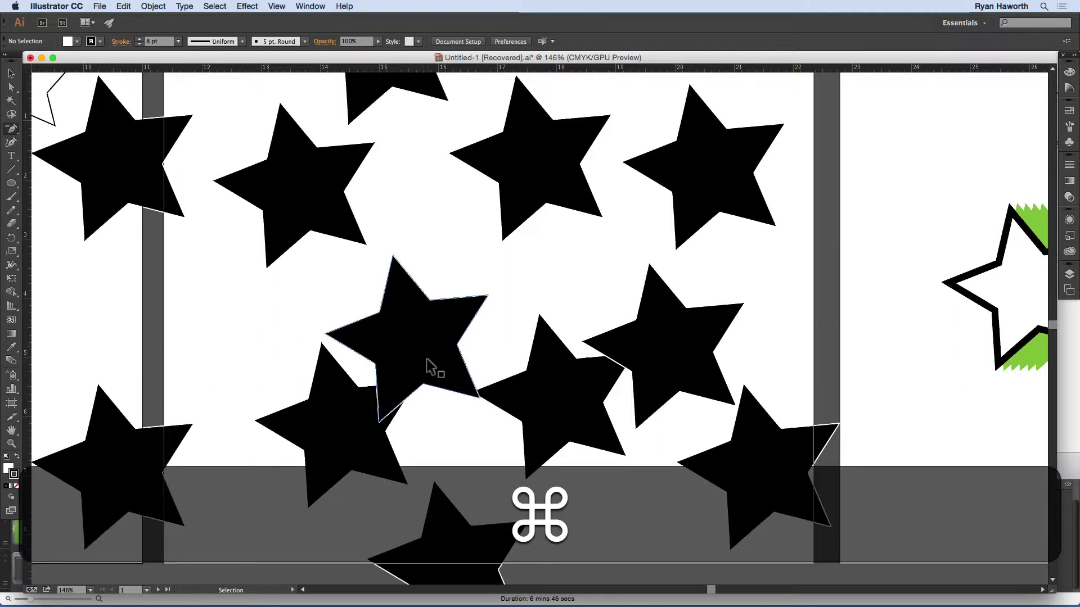
pyautogui.keyDown('super'); pyautogui.click(429, 353); pyautogui.keyUp('super')
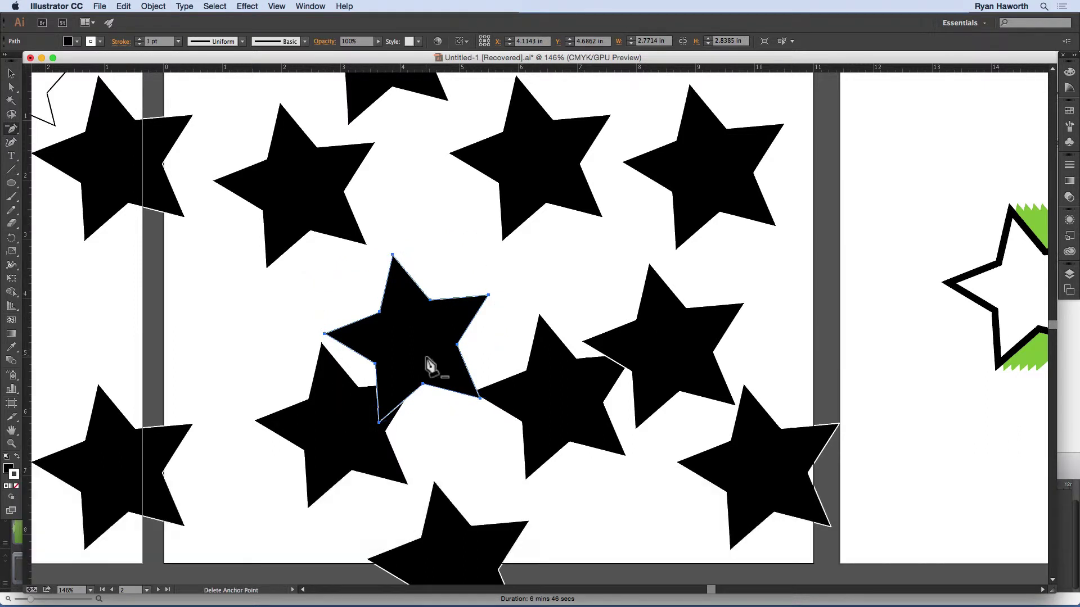
pyautogui.press('super')
pyautogui.moveTo(424, 361); pyautogui.dragTo(460, 320)
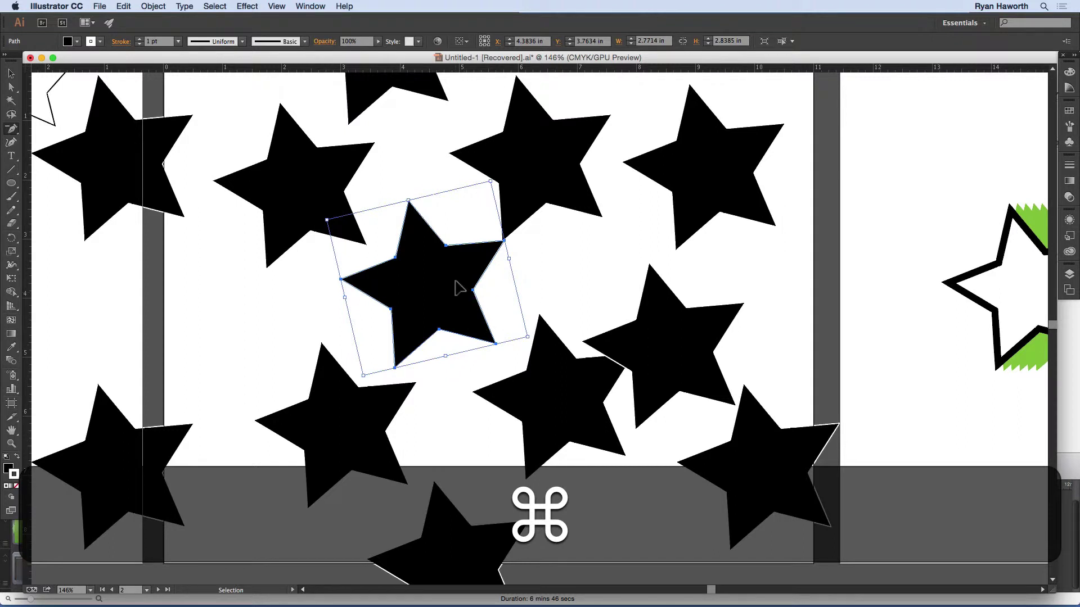
pyautogui.moveTo(448, 278); pyautogui.dragTo(434, 298)
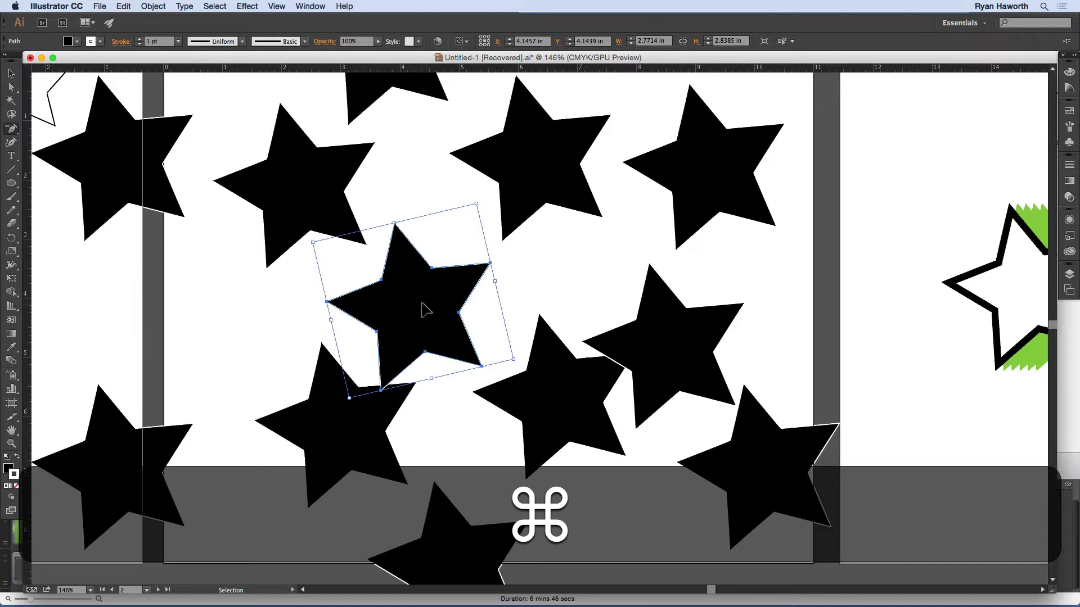
pyautogui.moveTo(422, 306)
pyautogui.mouseDown()
pyautogui.moveTo(409, 296)
pyautogui.moveTo(437, 306)
pyautogui.mouseUp()
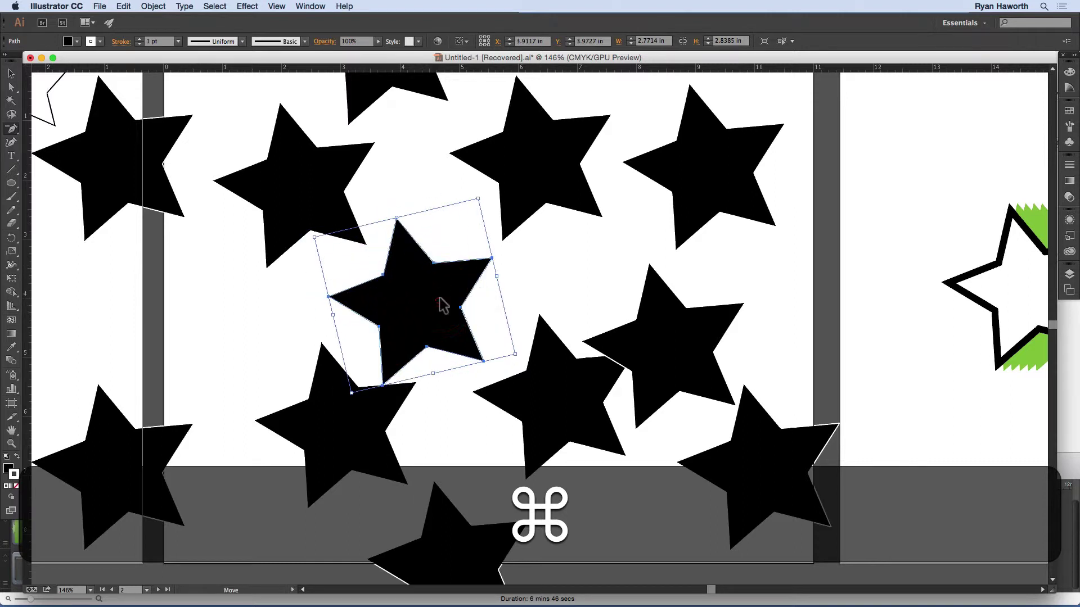
# - Replace the right-of-centre star's top anchor with a new one dragged up into a tall spike
pyautogui.press('super')
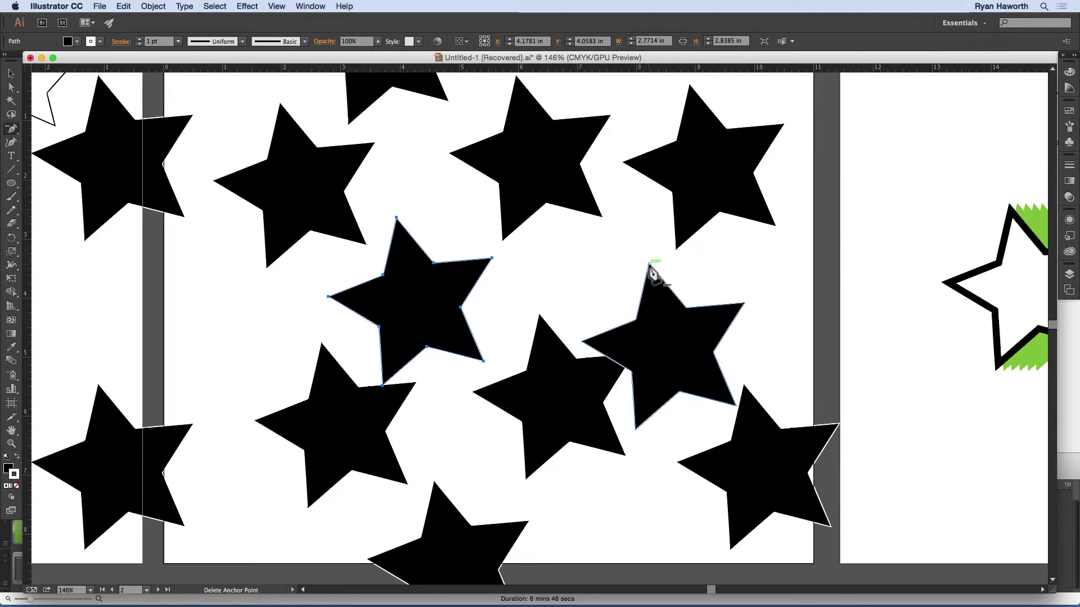
pyautogui.press('p')
pyautogui.keyDown('super'); pyautogui.click(650, 262); pyautogui.keyUp('super')
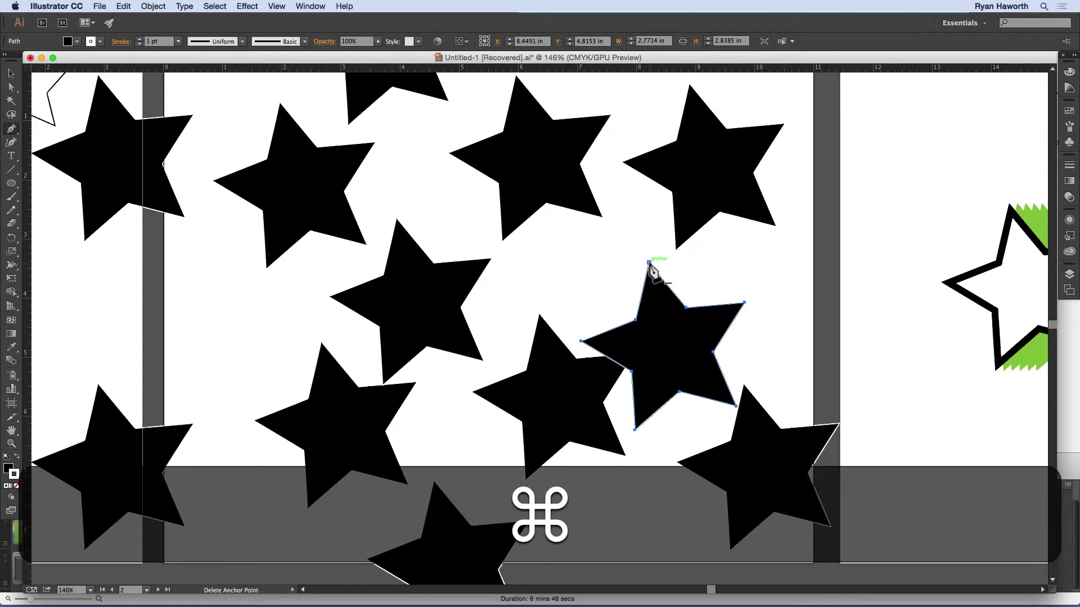
pyautogui.click(650, 262)
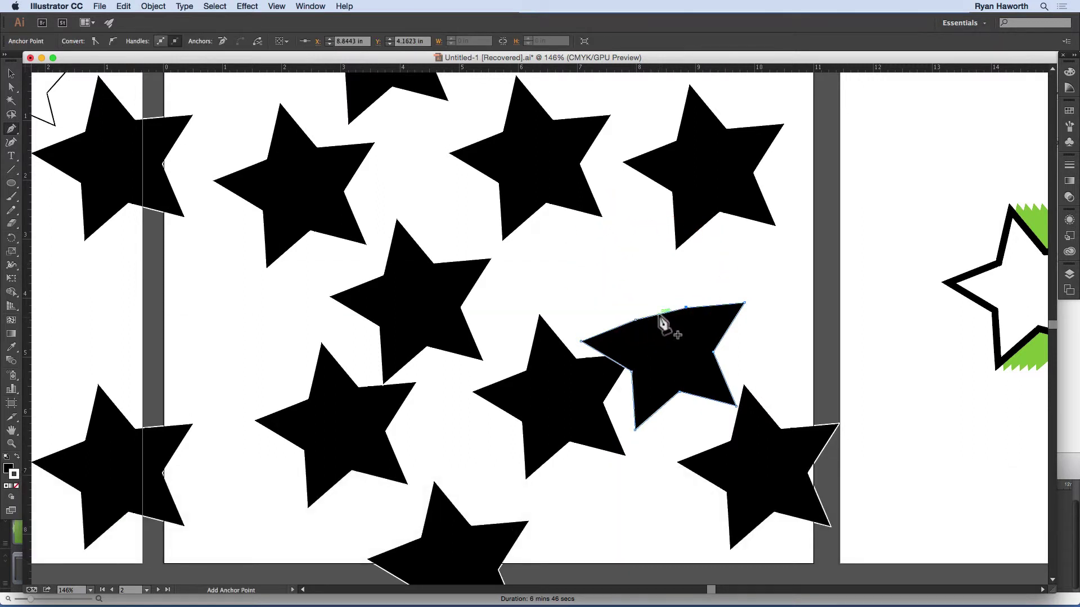
pyautogui.click(659, 315)
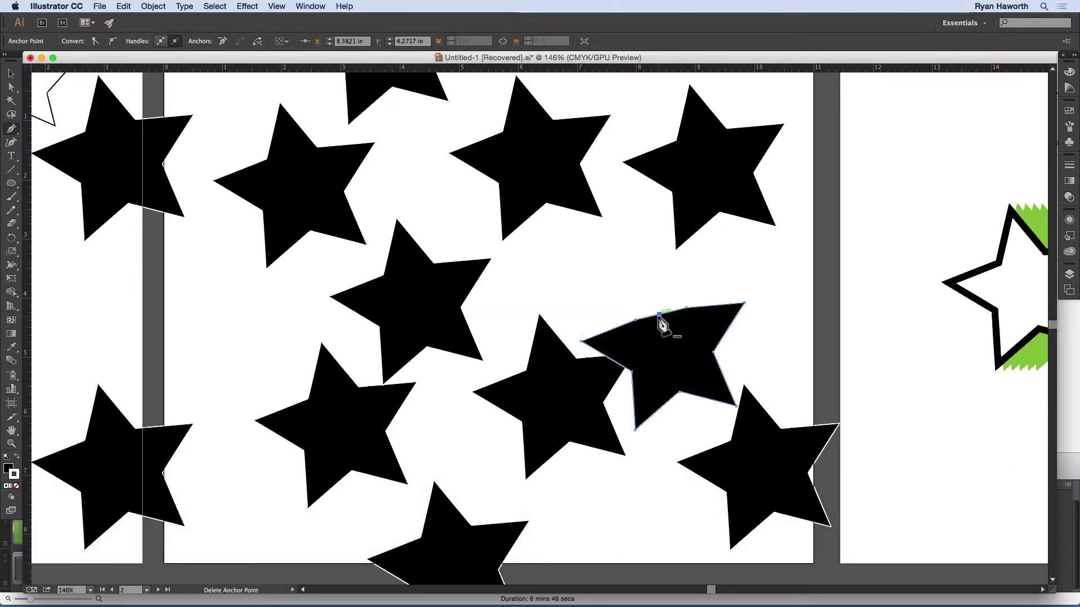
pyautogui.press('a')
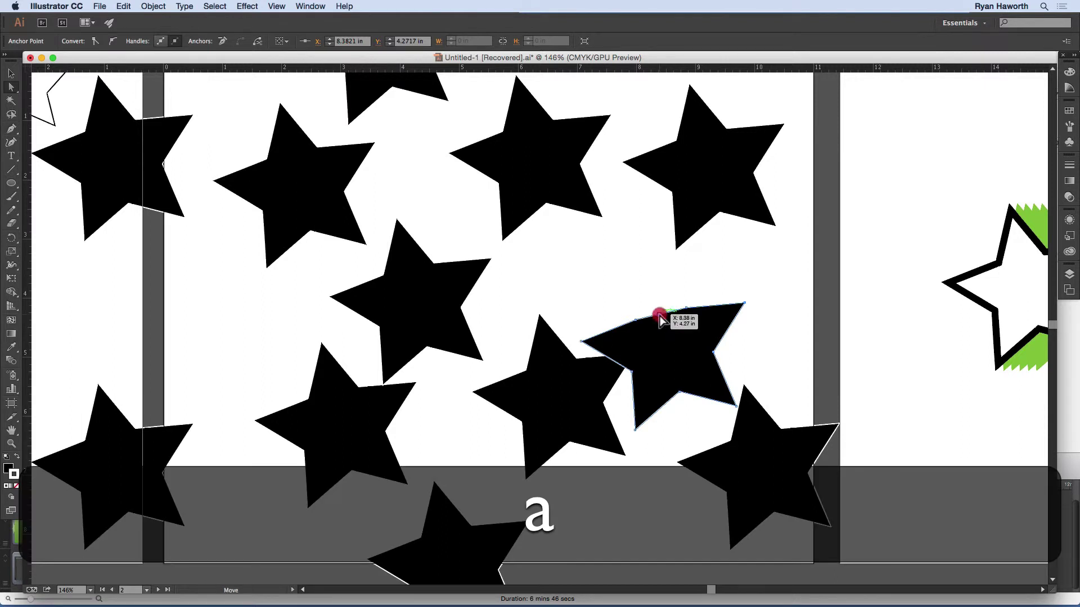
pyautogui.moveTo(659, 315); pyautogui.dragTo(639, 246)
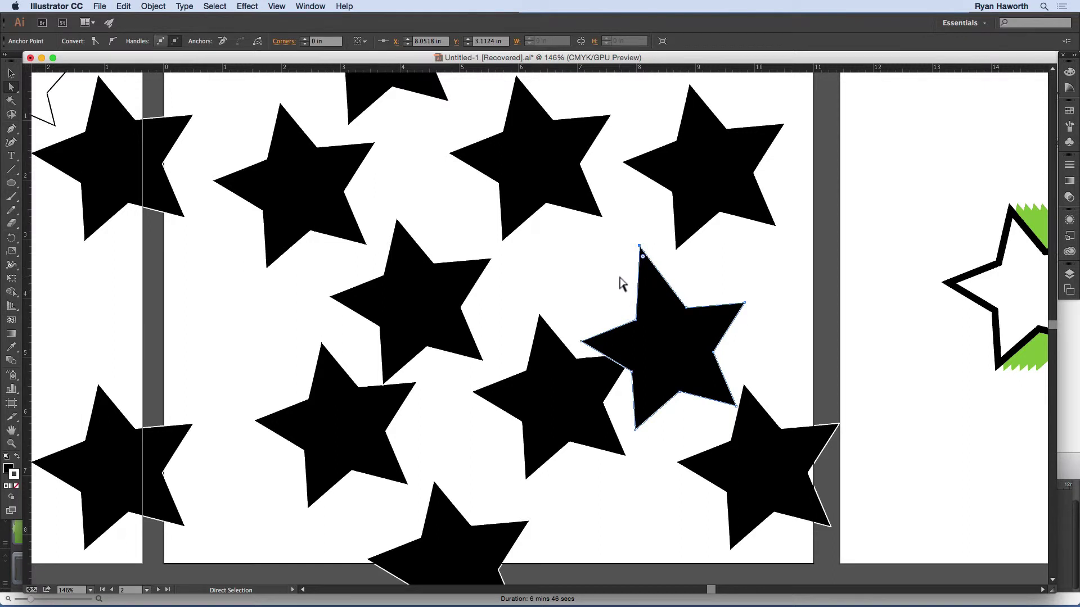
# - Convert the star's rounded top anchor back into a sharp corner point with the Anchor Point tool
pyautogui.hotkey('shift', 'c')
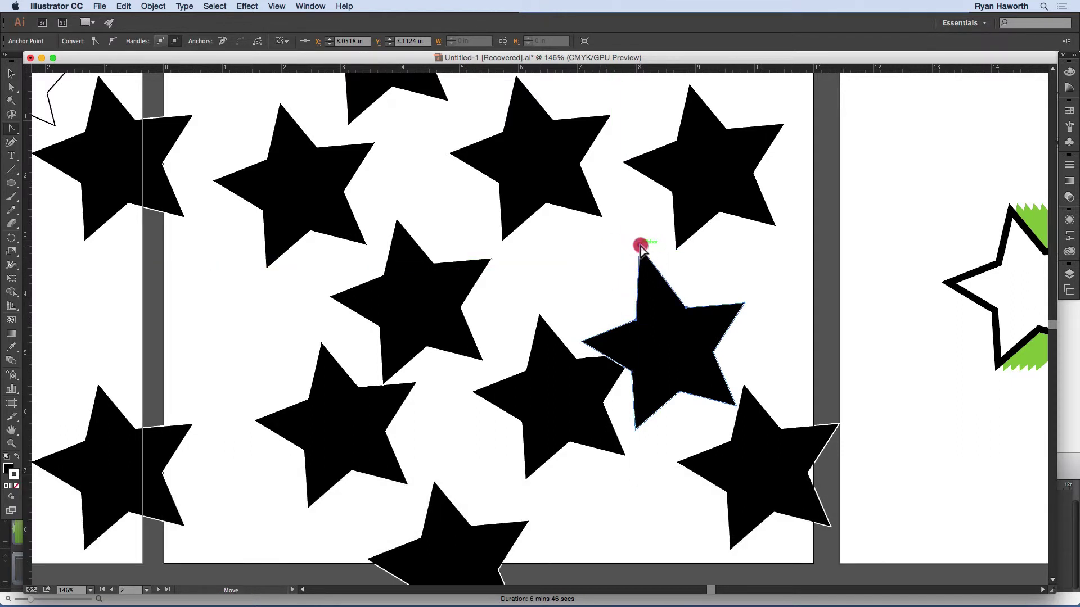
pyautogui.moveTo(640, 246); pyautogui.dragTo(666, 233)
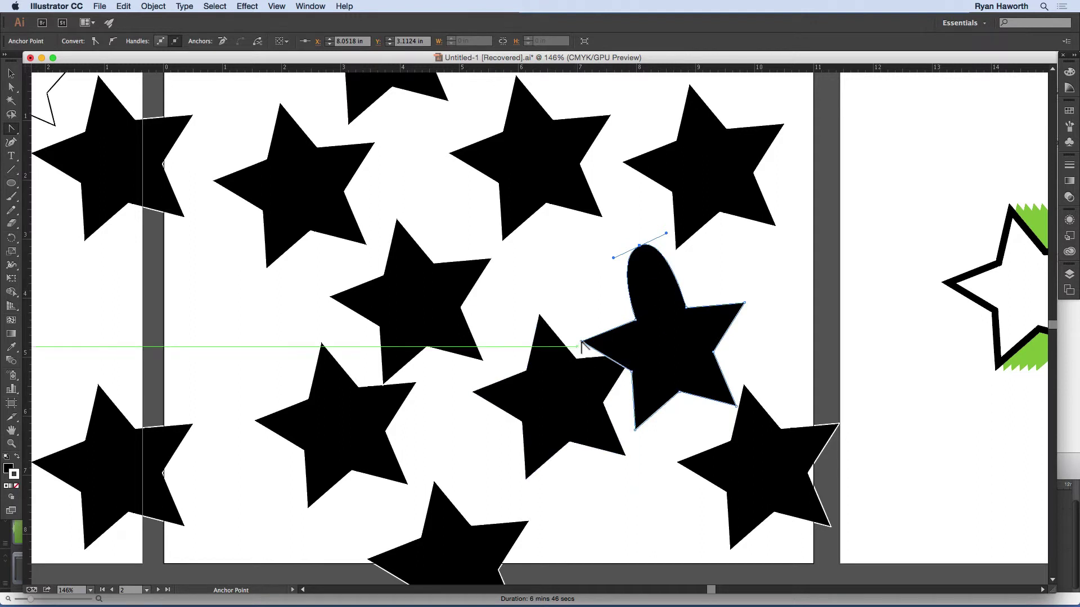
pyautogui.click(640, 246)
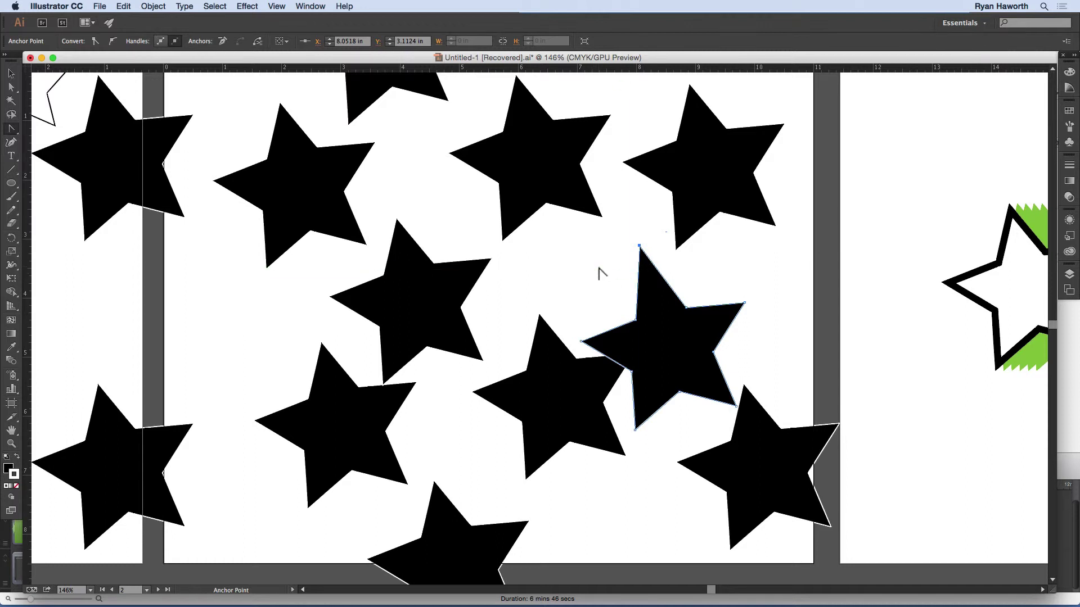
# - Fit all artboards, then give the lower-centre black star a default white fill and black stroke
pyautogui.press('super')
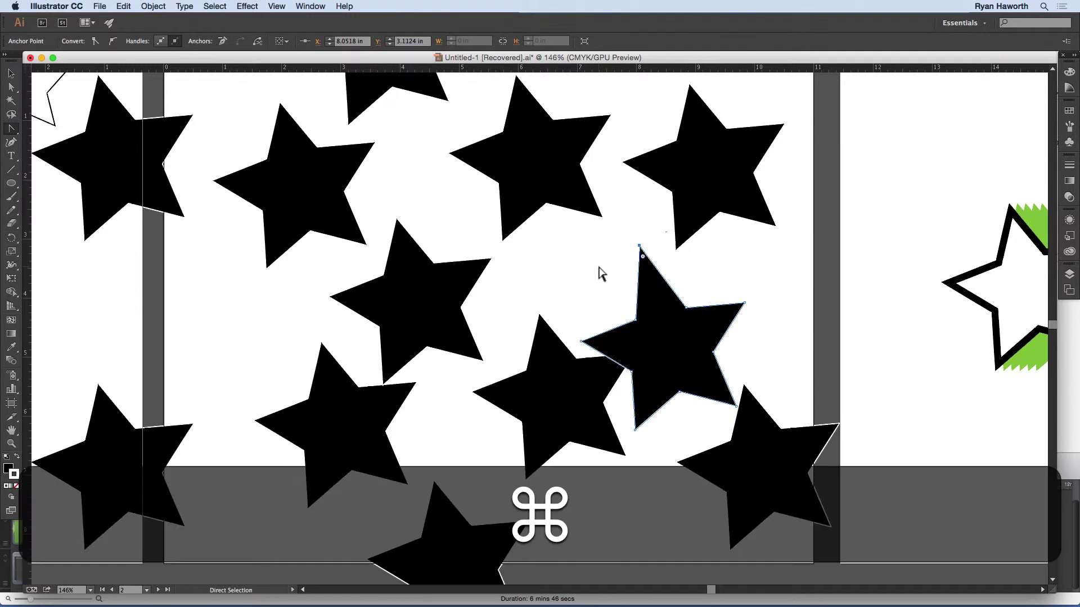
pyautogui.press('alt')
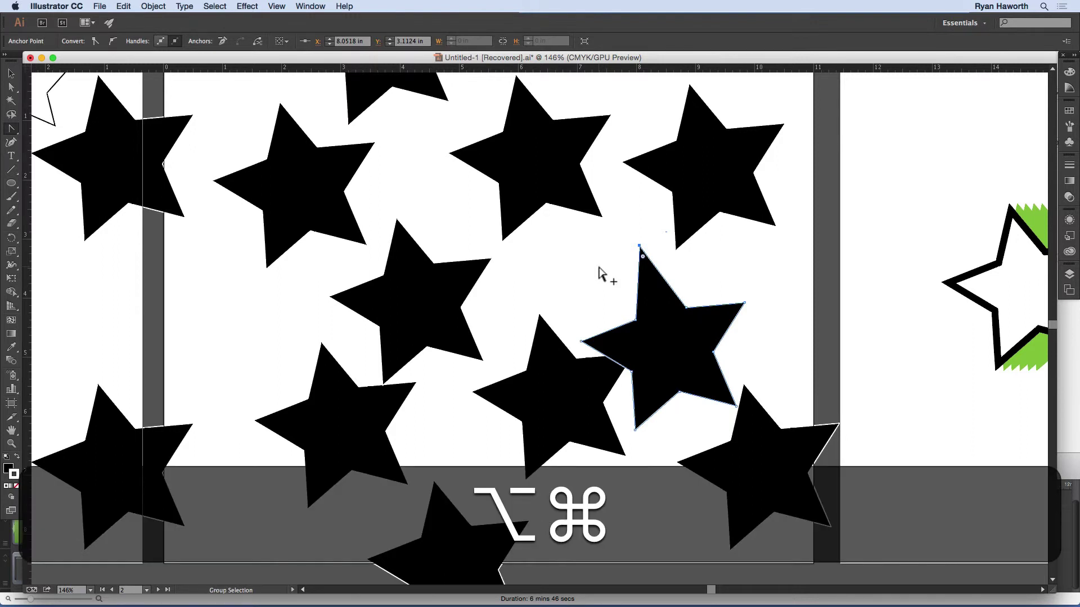
pyautogui.press('super+alt+0')
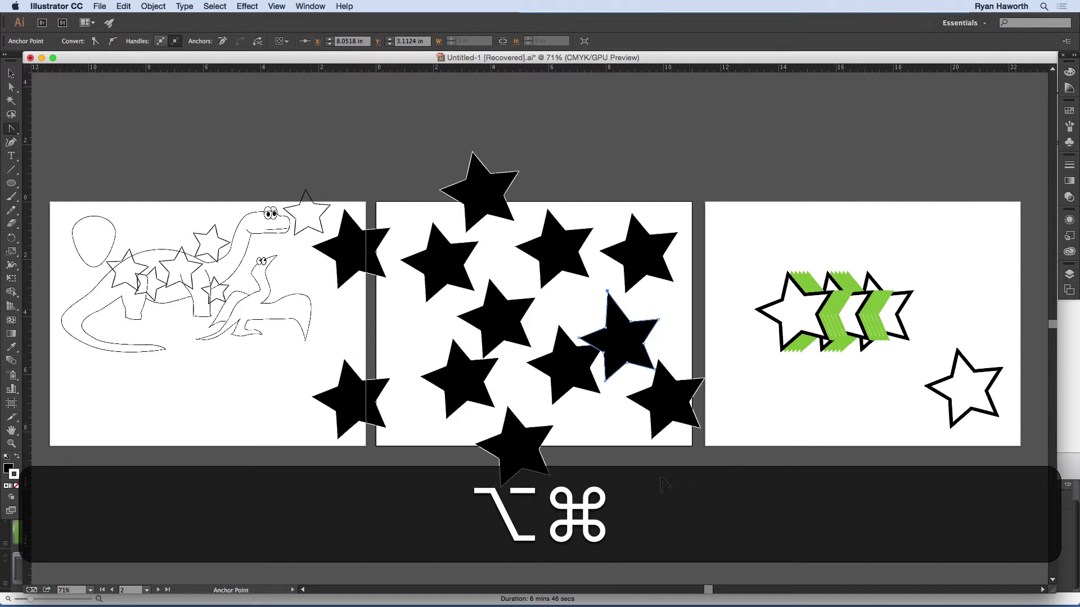
pyautogui.press('v')
pyautogui.click(607, 429)
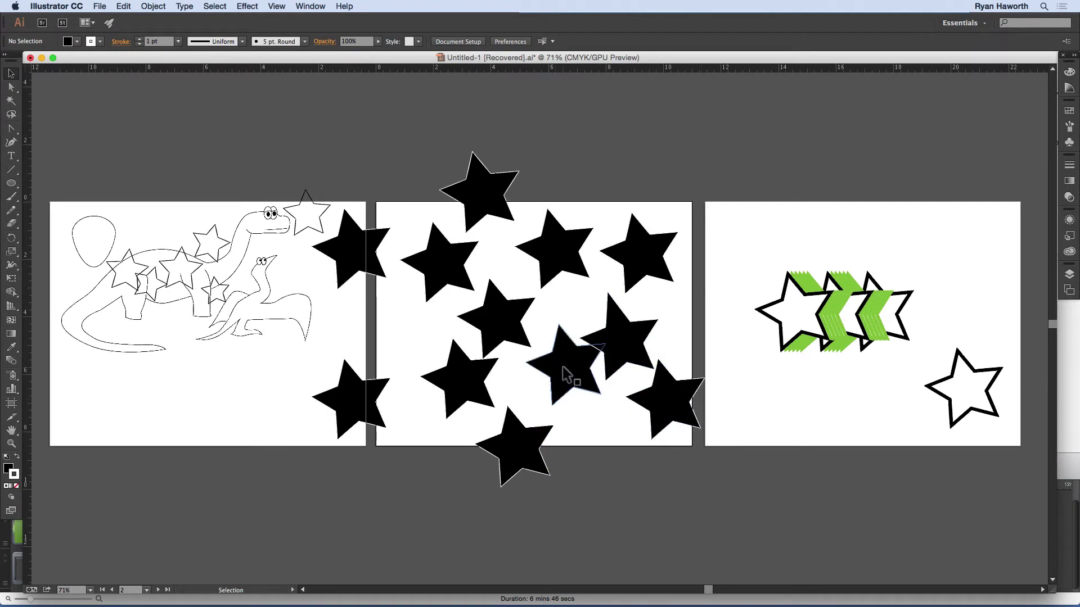
pyautogui.click(567, 374)
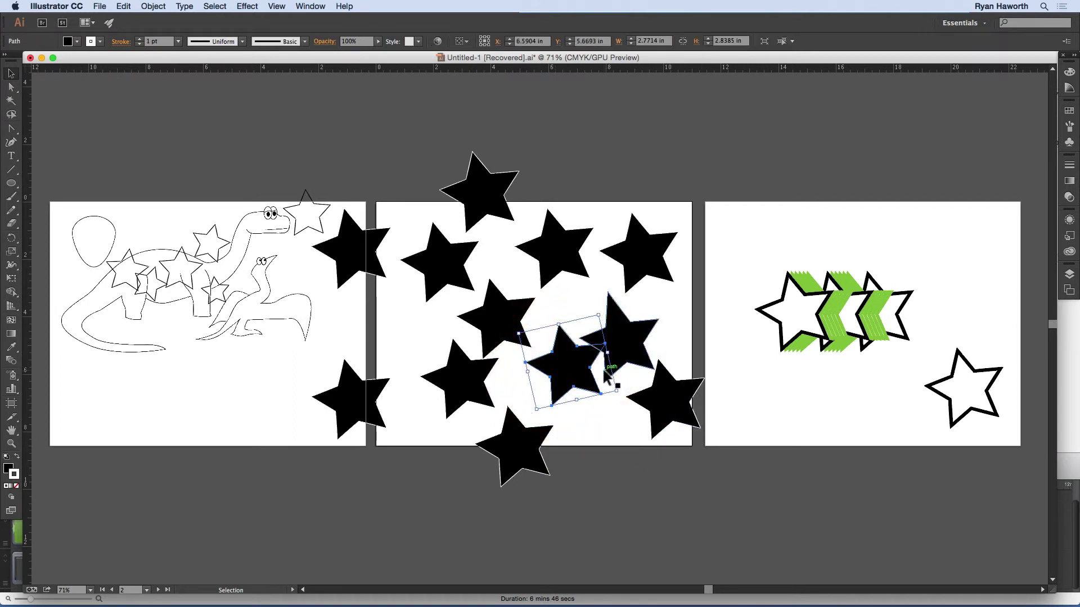
pyautogui.press('d')
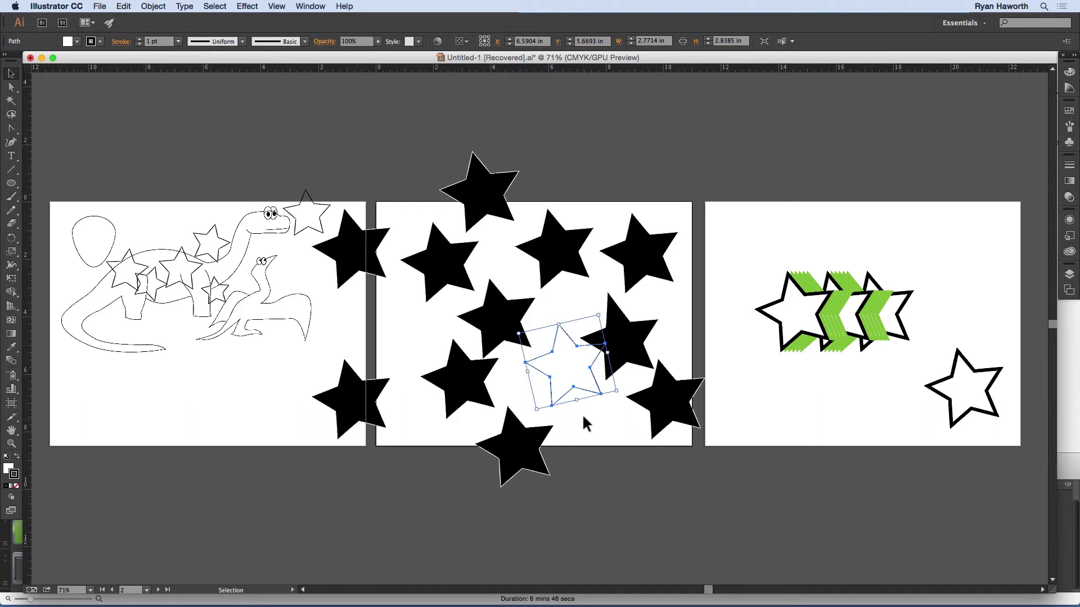
# - Stop the screen recording from the recorder menu, deselect the star and pan the artboards
pyautogui.click(630, 6)
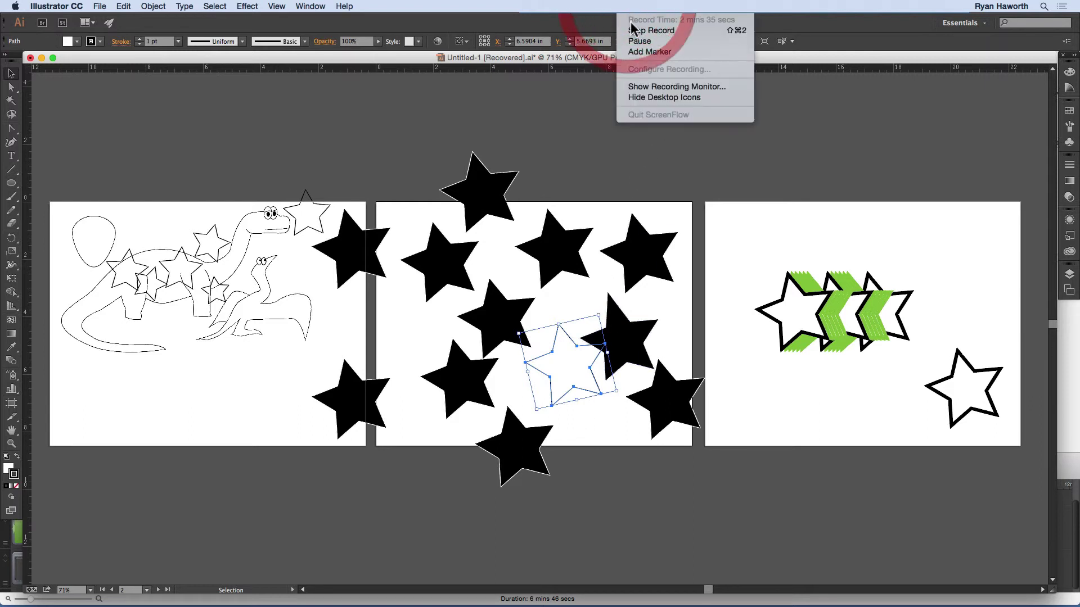
pyautogui.click(641, 30)
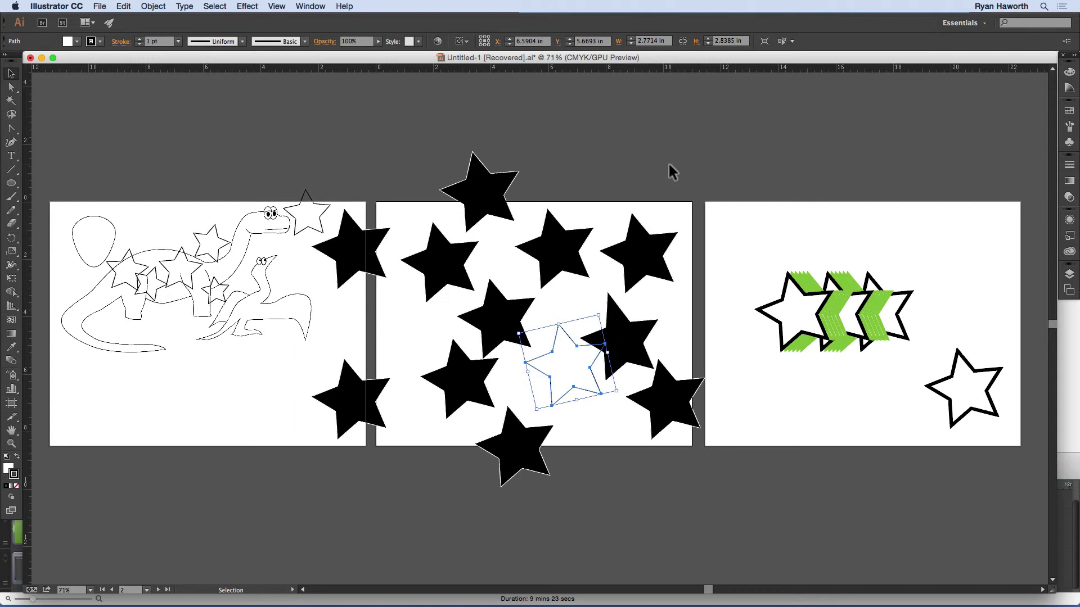
pyautogui.click(669, 162)
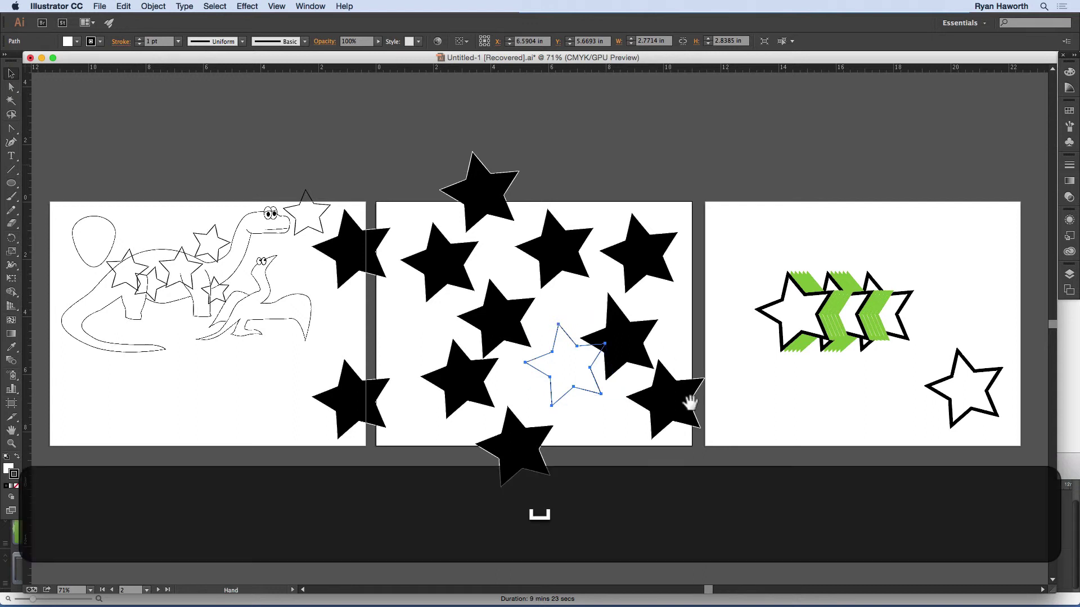
pyautogui.moveTo(610, 444); pyautogui.dragTo(653, 437)
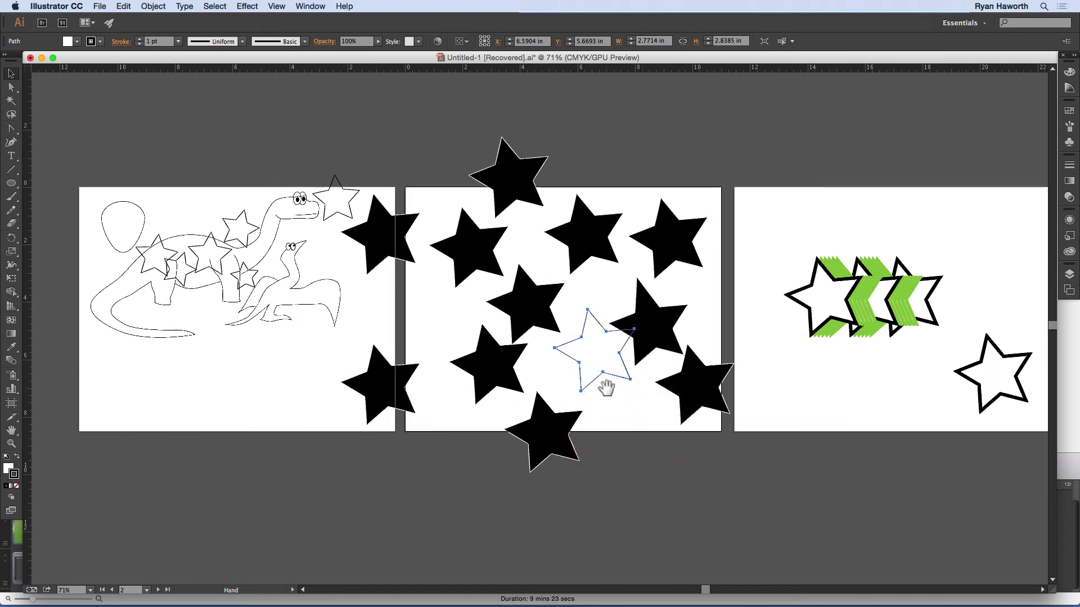
# - Option-drag an offset copy of the white star, then switch over to Google Chrome
pyautogui.press('v')
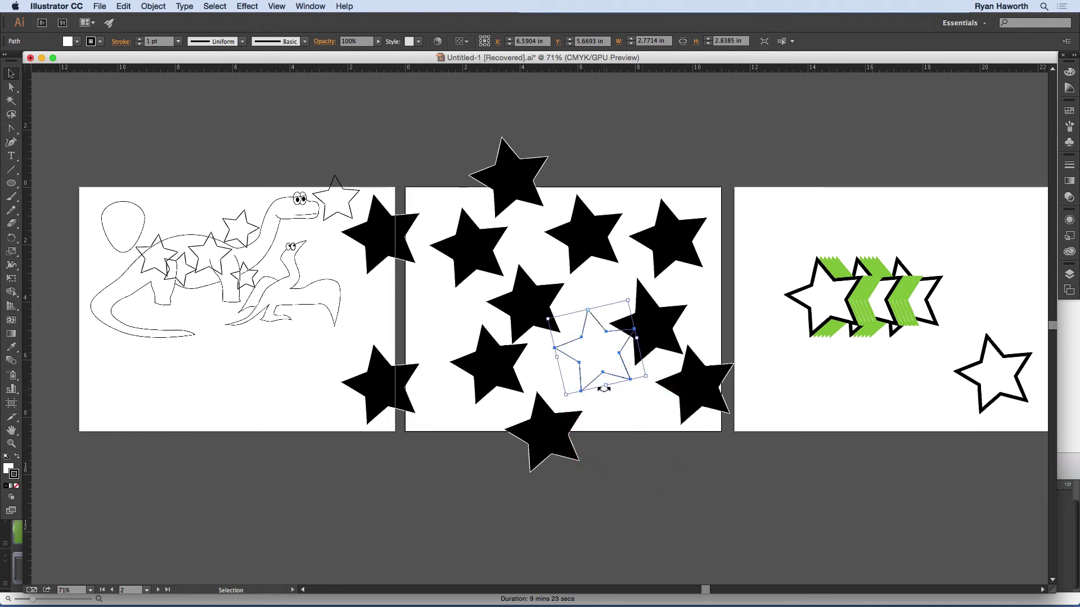
pyautogui.press('super')
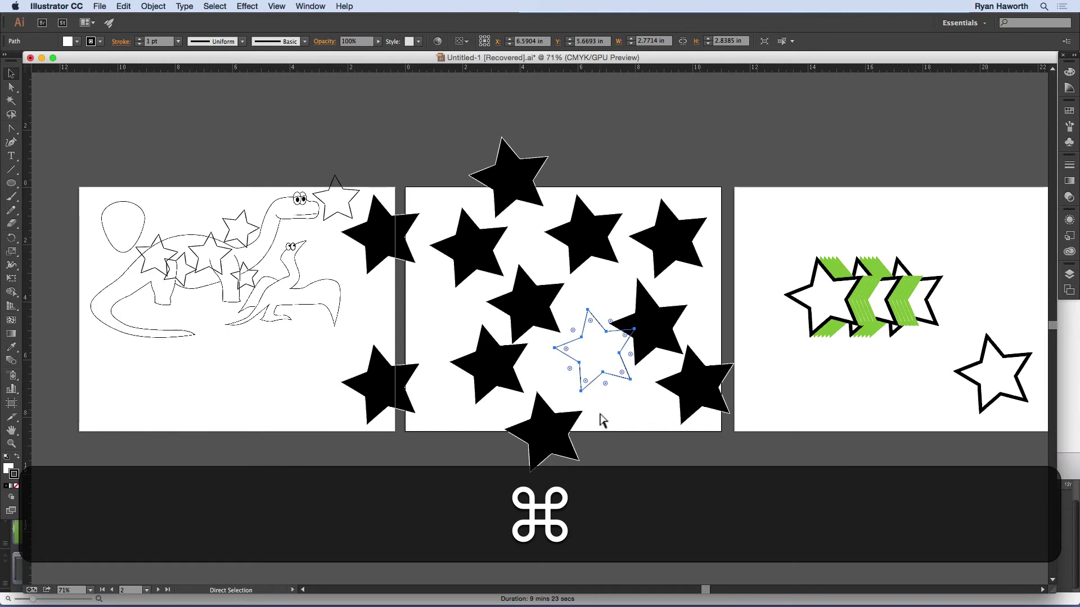
pyautogui.press('alt')
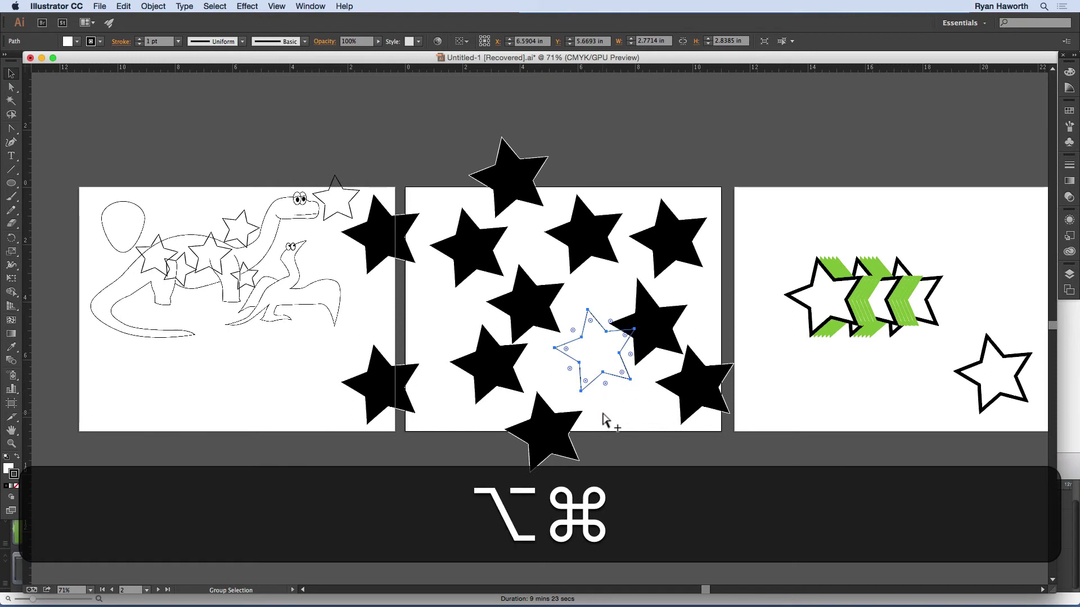
pyautogui.press('shift')
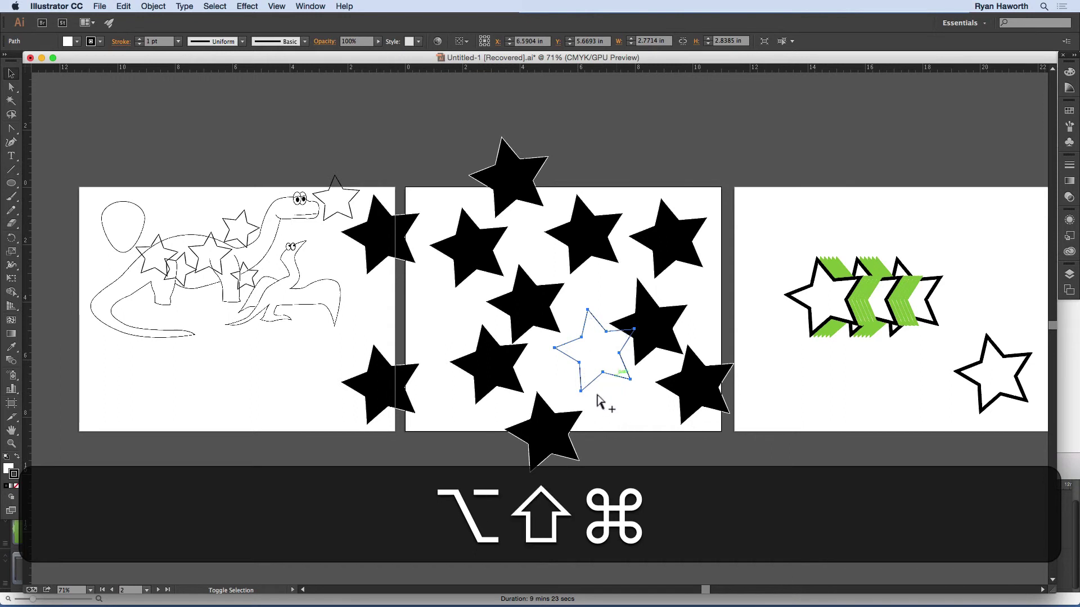
pyautogui.keyDown('alt'); pyautogui.keyDown('shift'); pyautogui.keyDown('super'); pyautogui.click(557, 397); pyautogui.keyUp('super'); pyautogui.keyUp('shift'); pyautogui.keyUp('alt')
pyautogui.moveTo(558, 397); pyautogui.dragTo(607, 350)
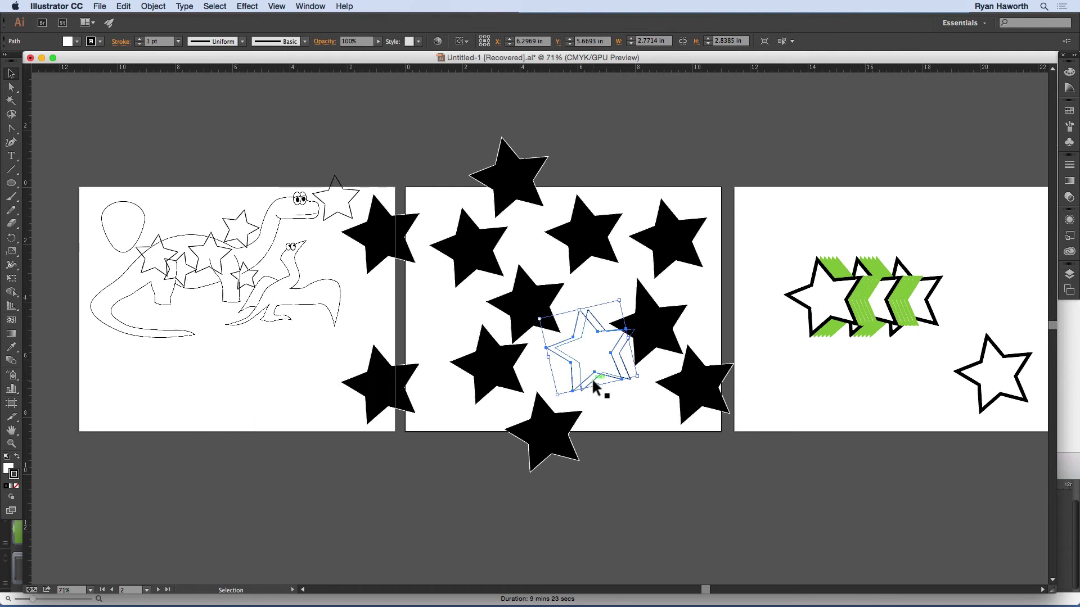
pyautogui.press('super+Tab')
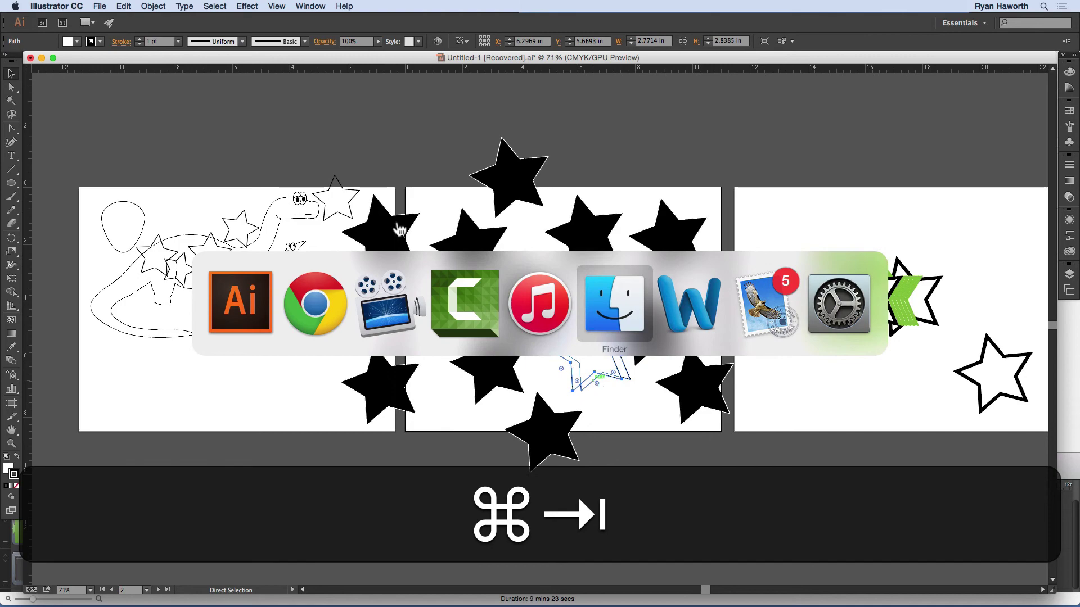
pyautogui.click(334, 311)
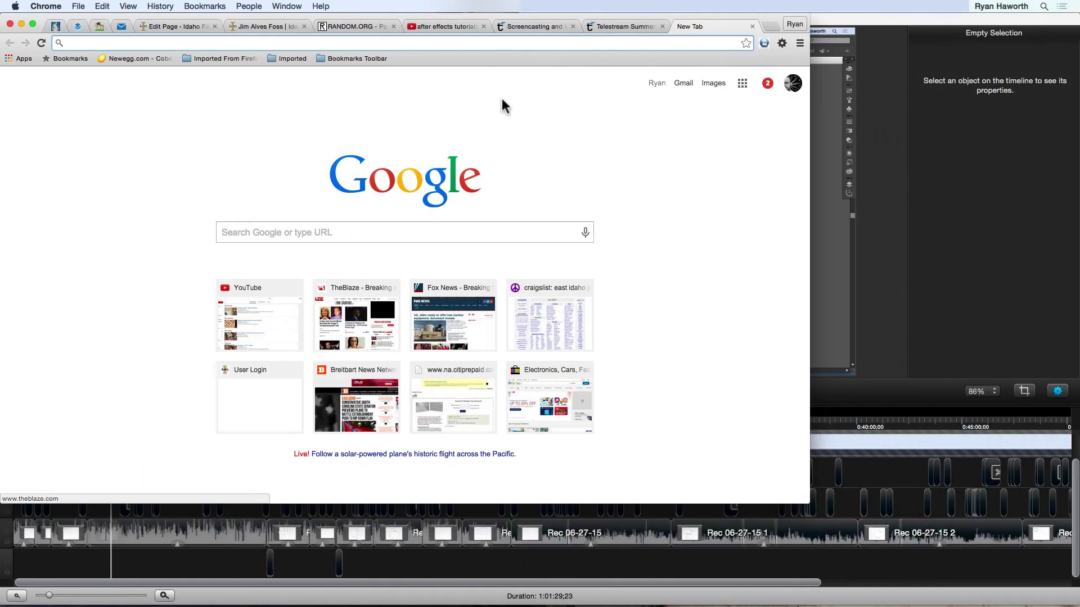
# - Show the 'Telestream Summer' tab with the 15% off sale page
pyautogui.click(607, 26)
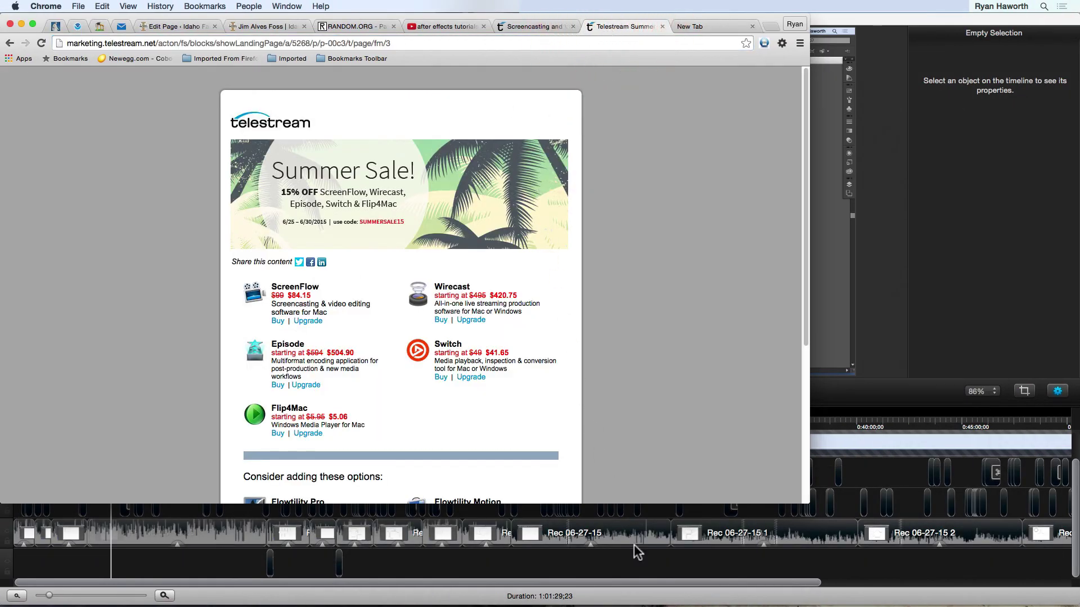